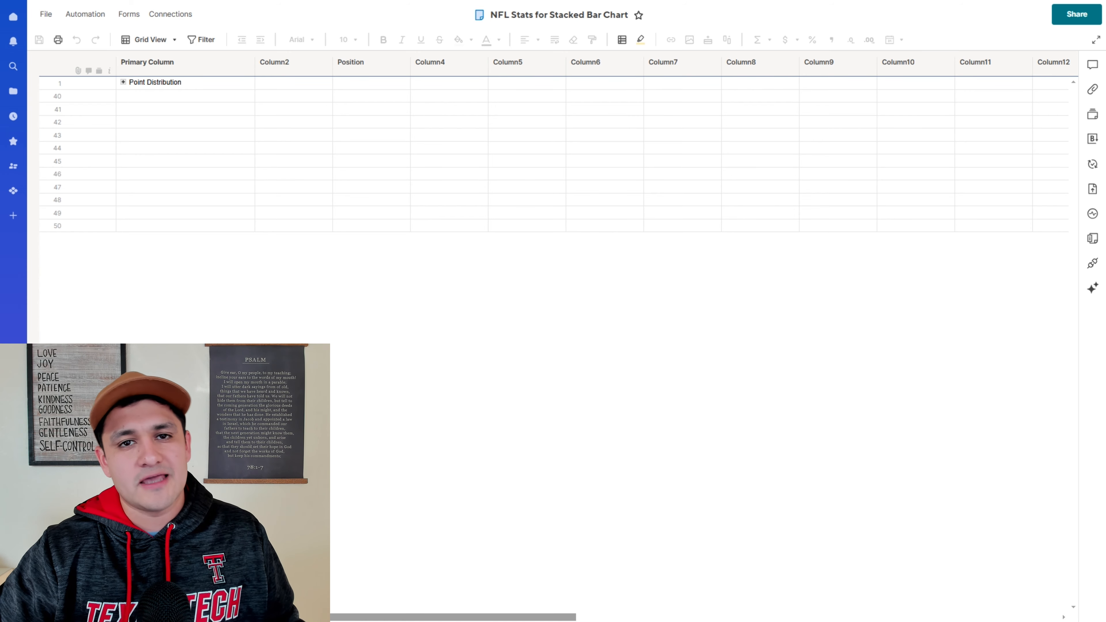
- Expand the Point Distribution and Detroit Lions rows to review the points by position in Column2
click(124, 81)
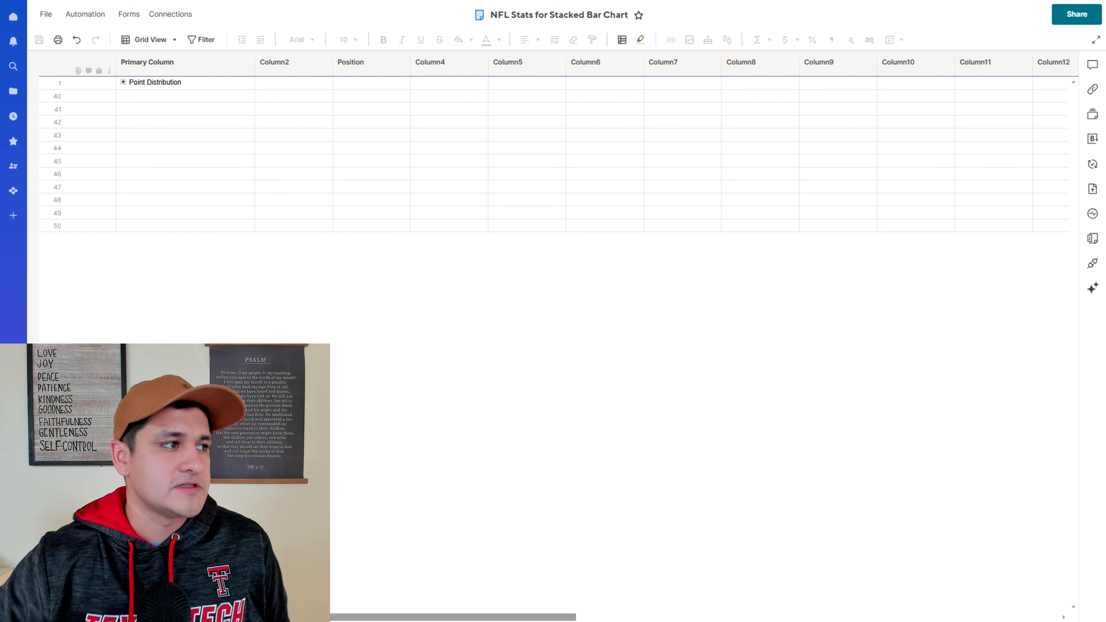
click(219, 152)
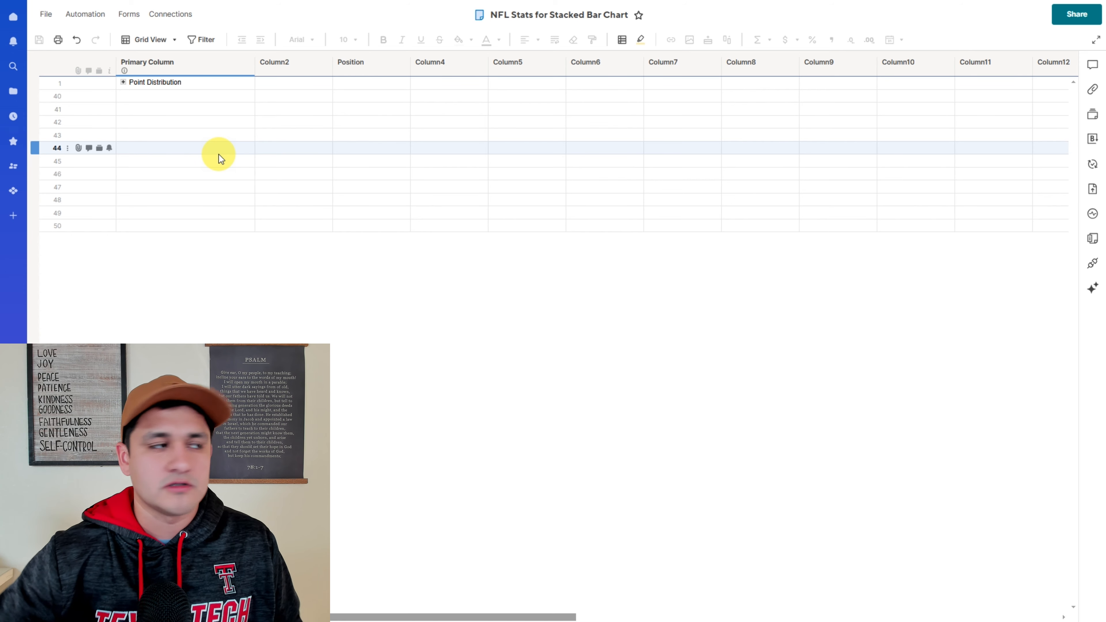
click(123, 82)
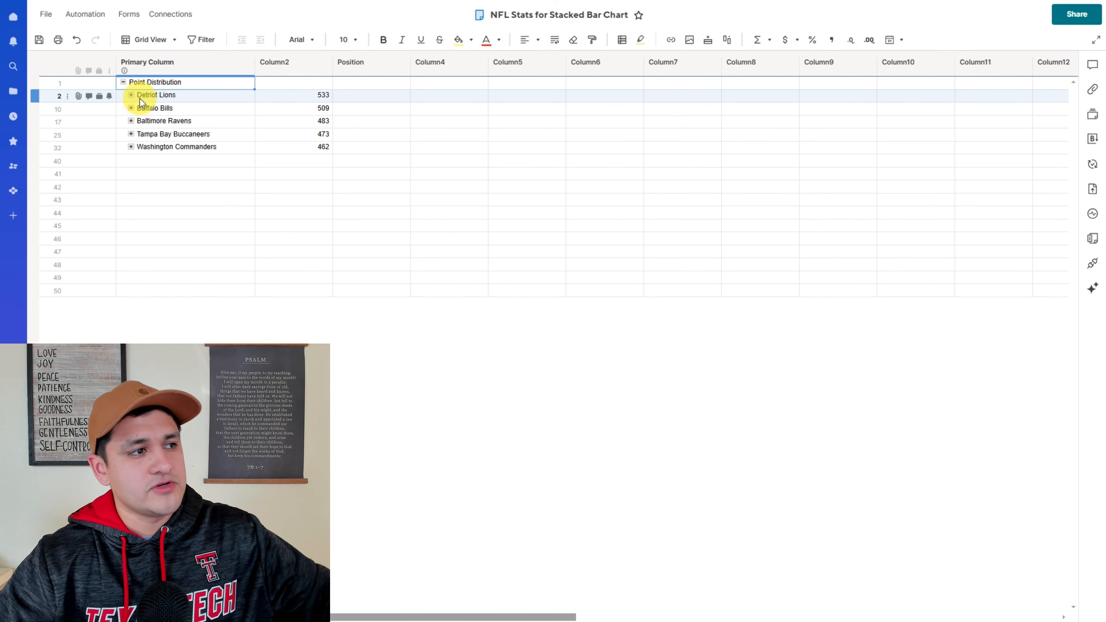
click(321, 94)
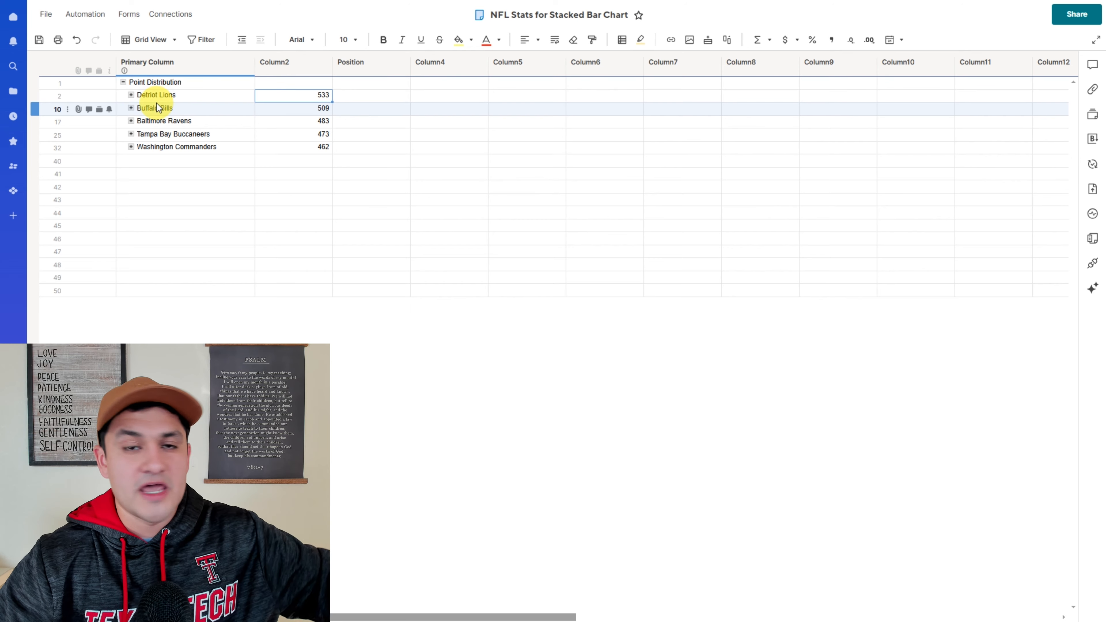
click(130, 95)
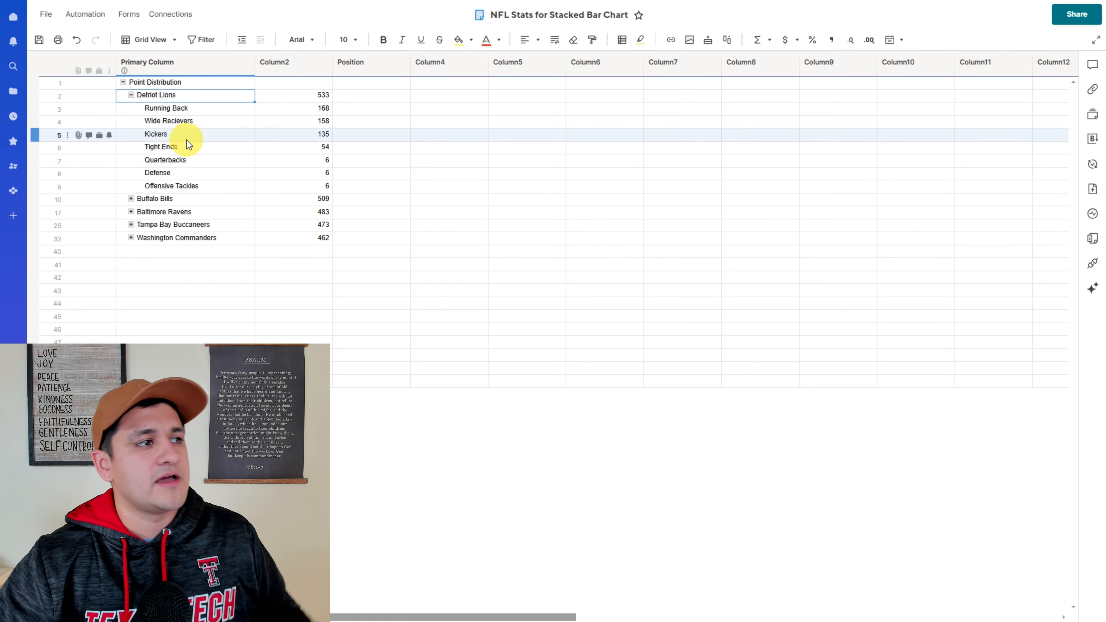
drag(176, 108, 182, 190)
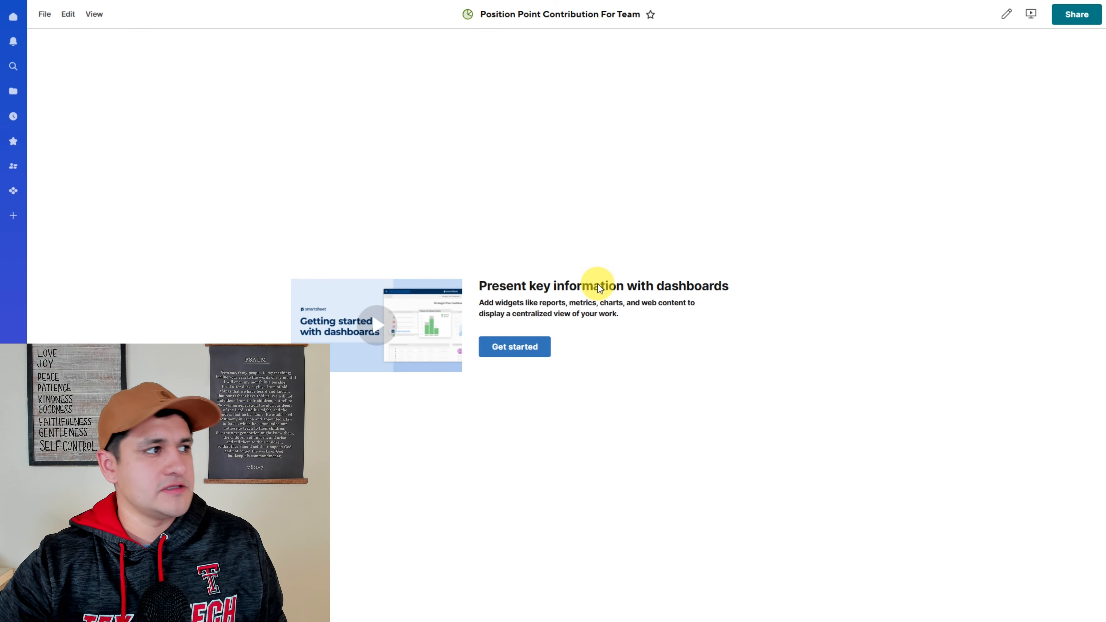
- Add a chart widget to the dashboard using the Detroit Lions position rows and their Column2 values from NFL Stats for Stacked Bar Chart
click(510, 353)
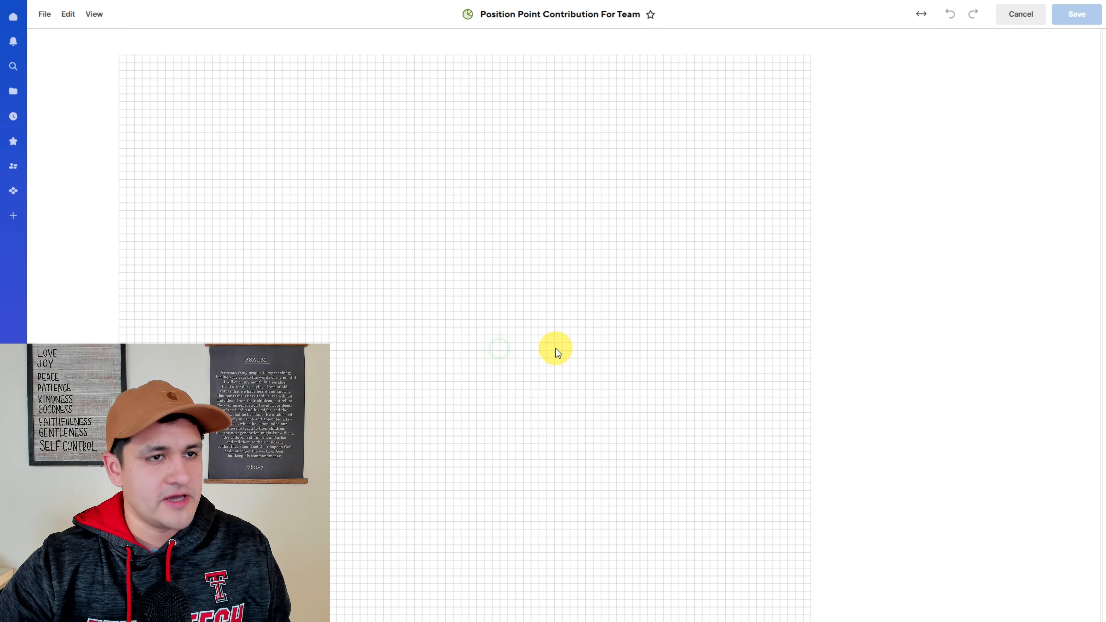
click(979, 131)
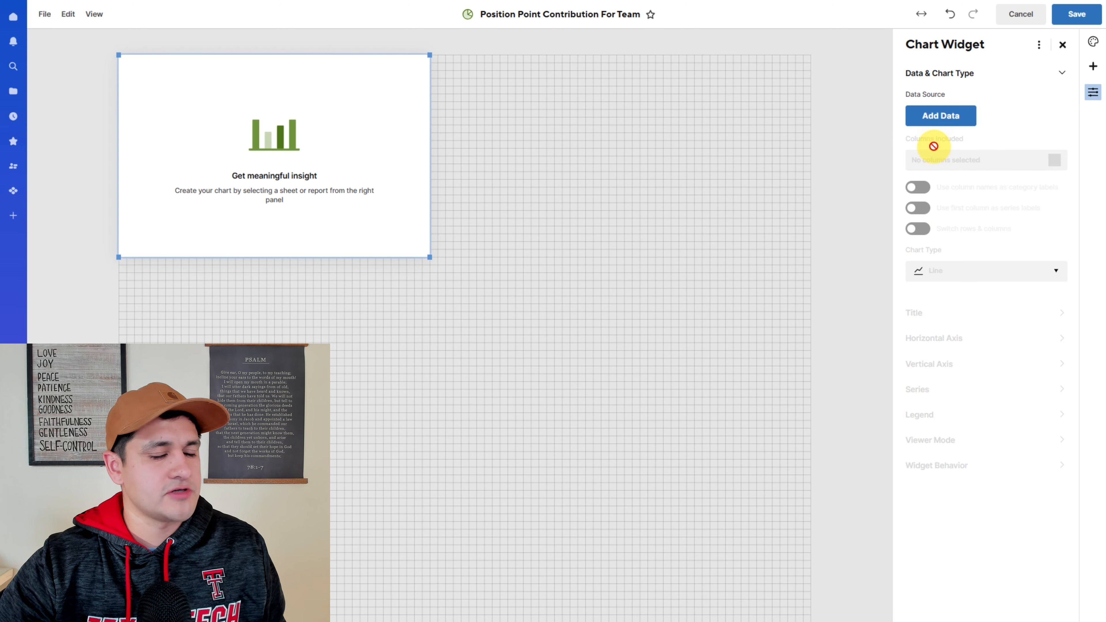
click(938, 115)
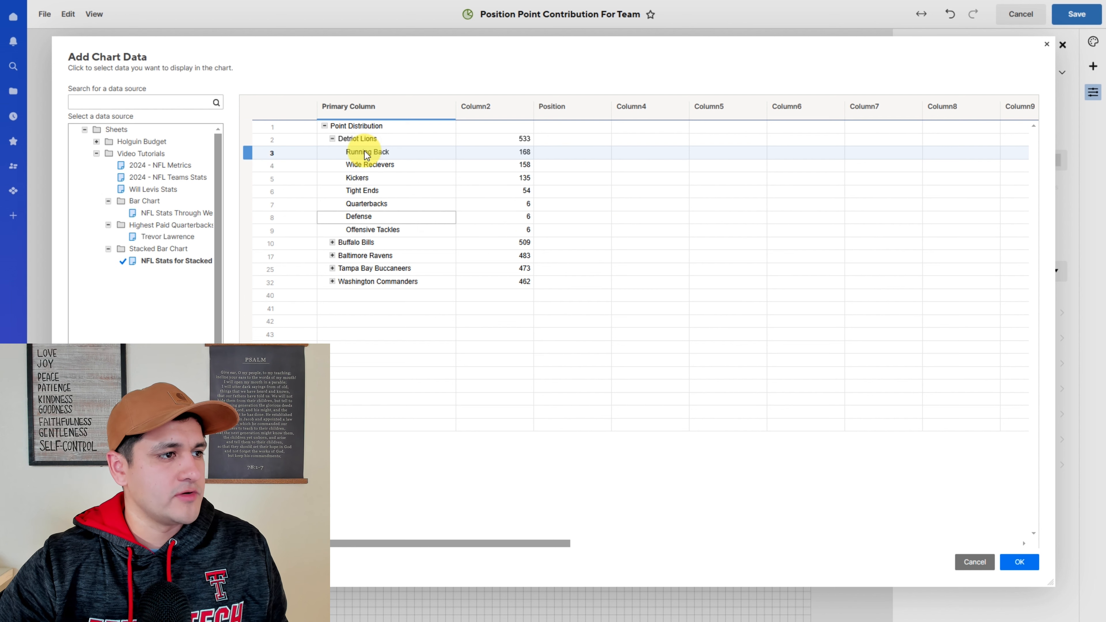
drag(365, 153, 488, 228)
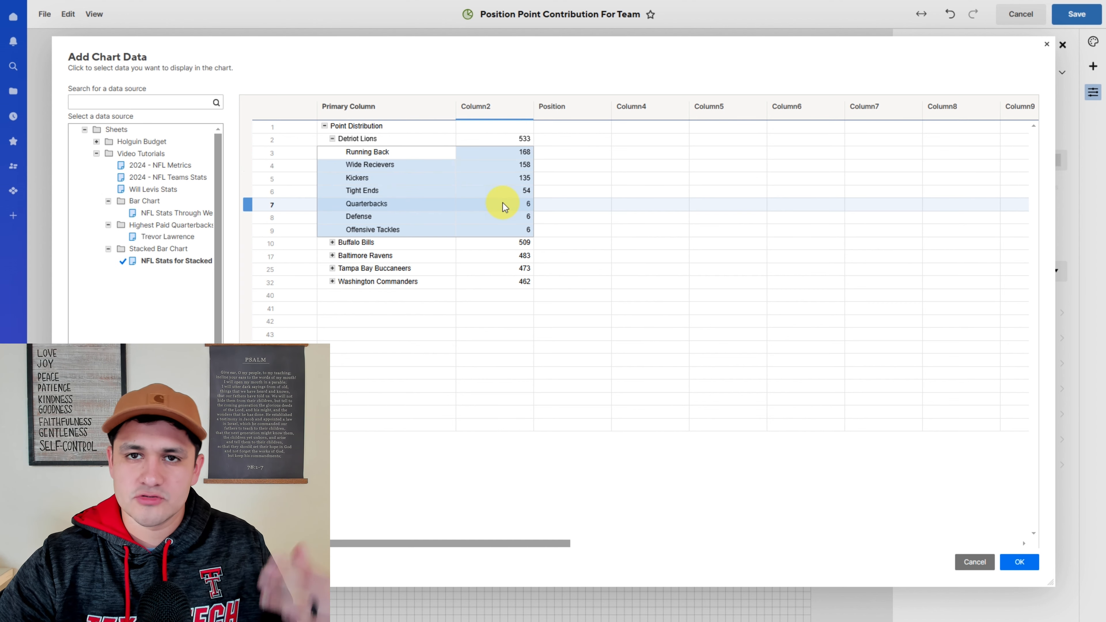
click(1019, 561)
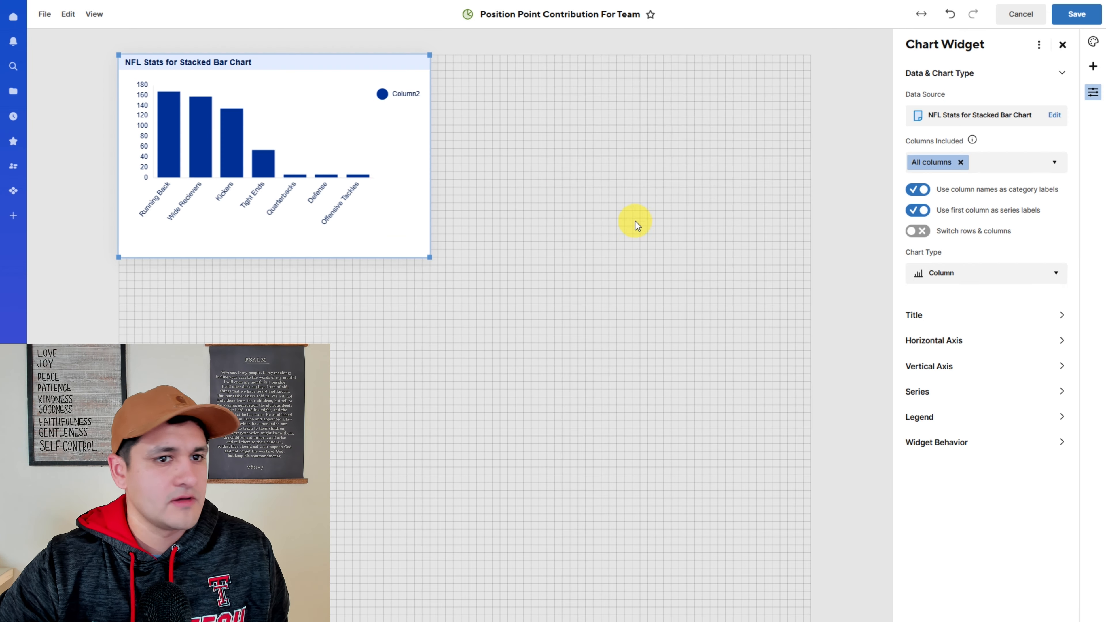
- Set the chart type to Stacked Bar and switch the chart's rows and columns
click(955, 278)
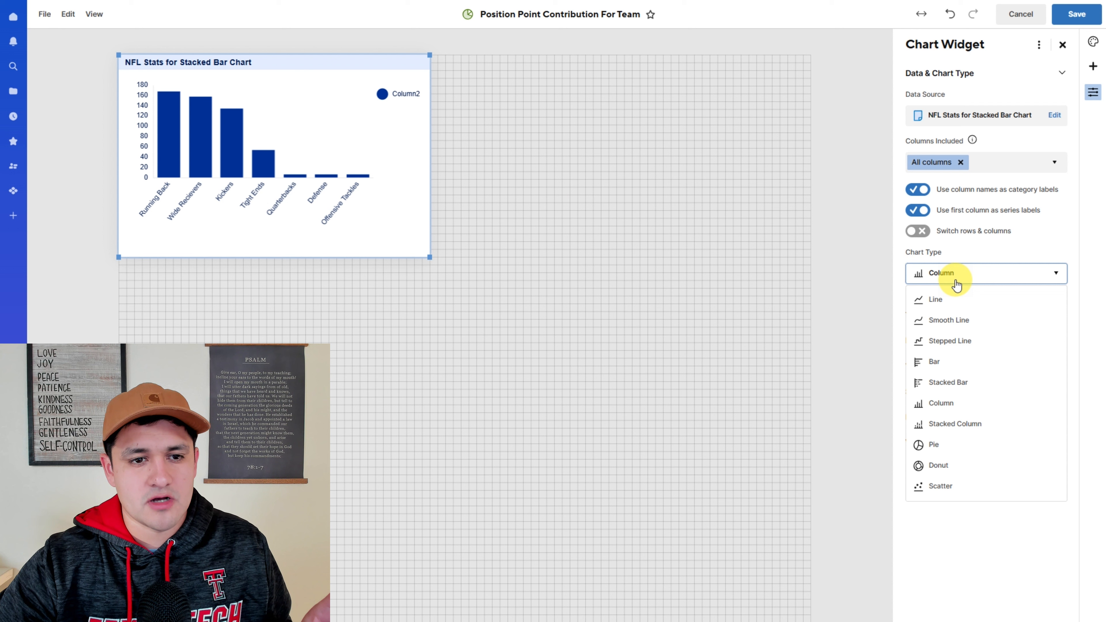
click(953, 383)
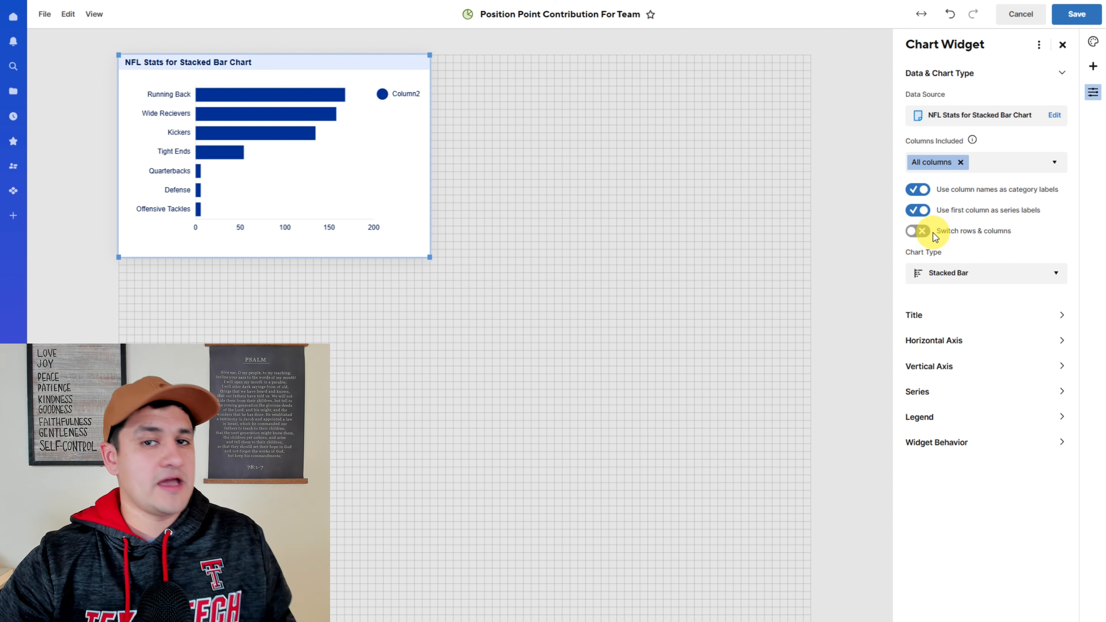
click(920, 231)
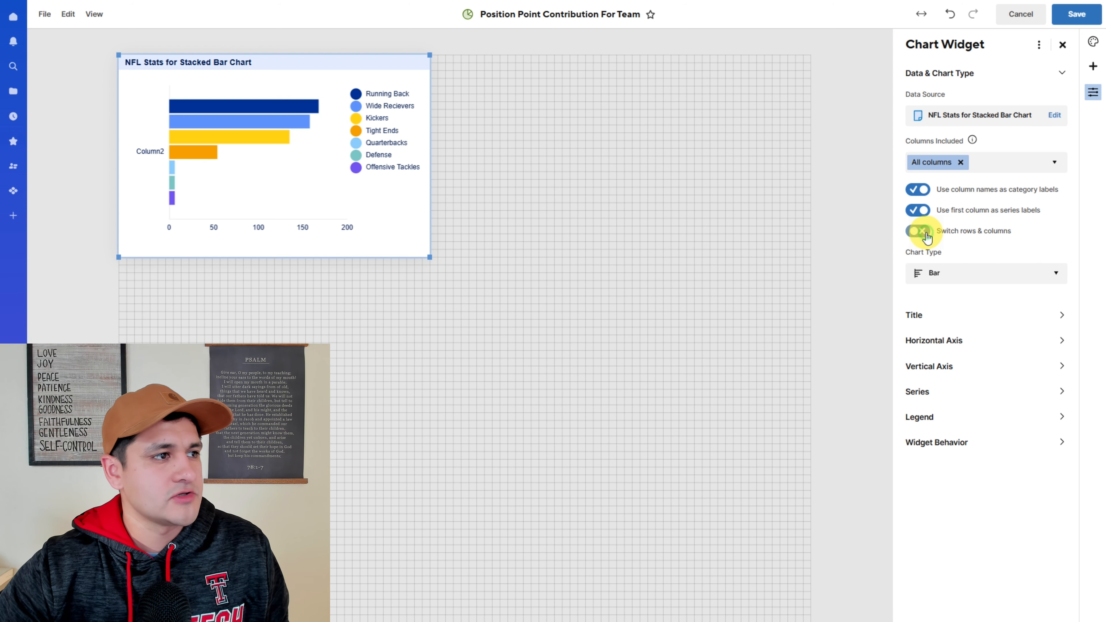
- Widen the chart widget to about the full grid width and set the chart type back to Stacked Bar
drag(434, 259, 811, 203)
click(933, 273)
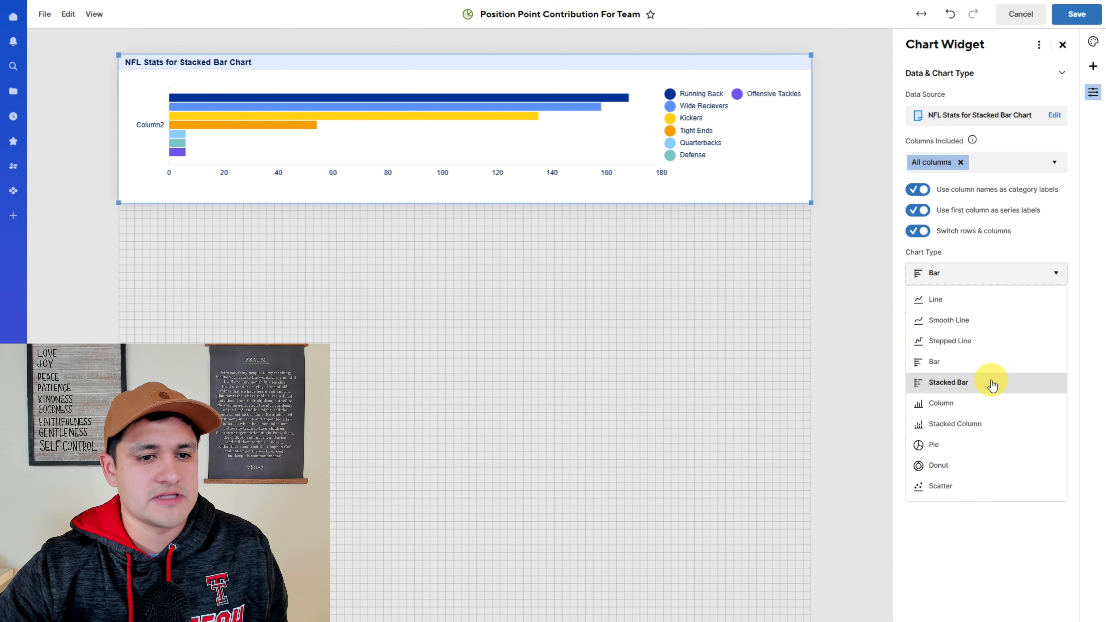
click(960, 389)
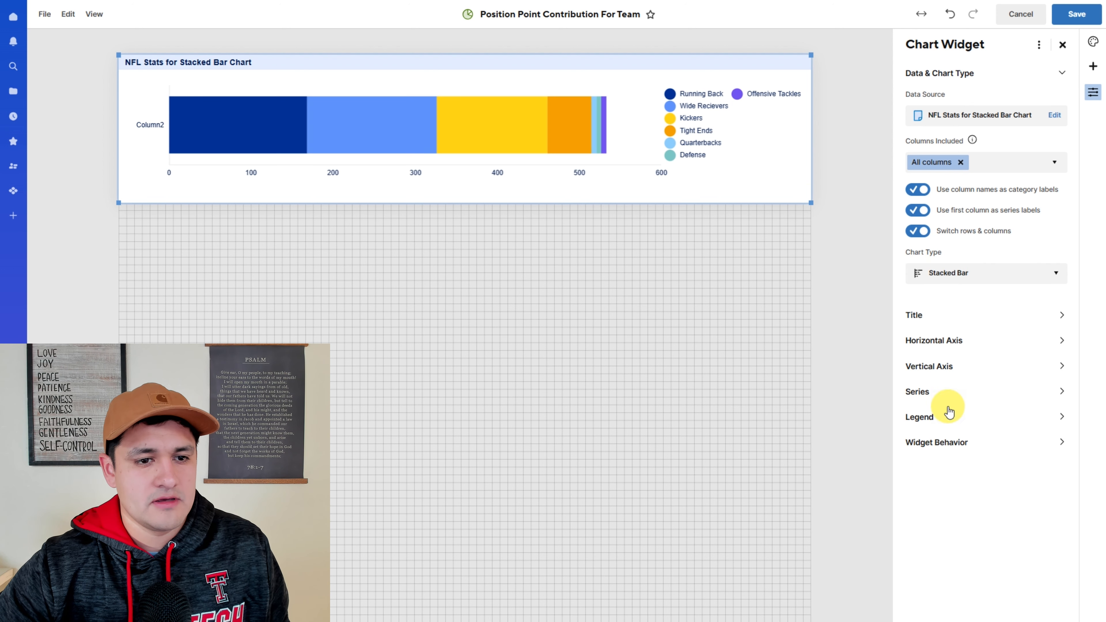
- Move the chart legend to the bottom
click(935, 415)
click(933, 244)
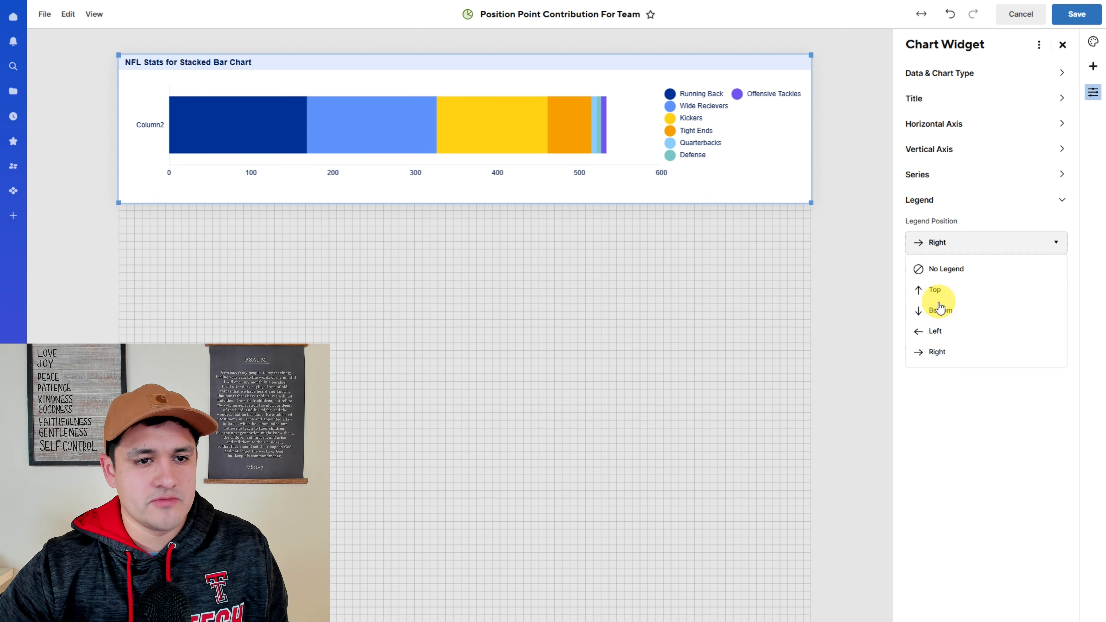
click(941, 309)
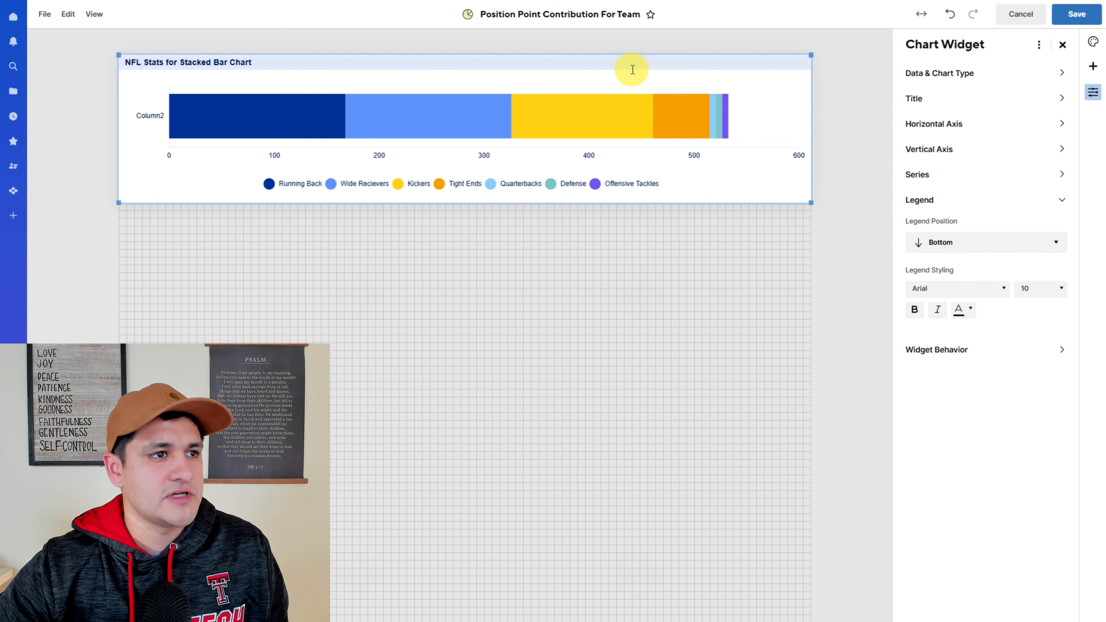
- Retitle the chart as Detriot Lions with a black title bar and white centered text
click(431, 57)
text(Detriot Lions)
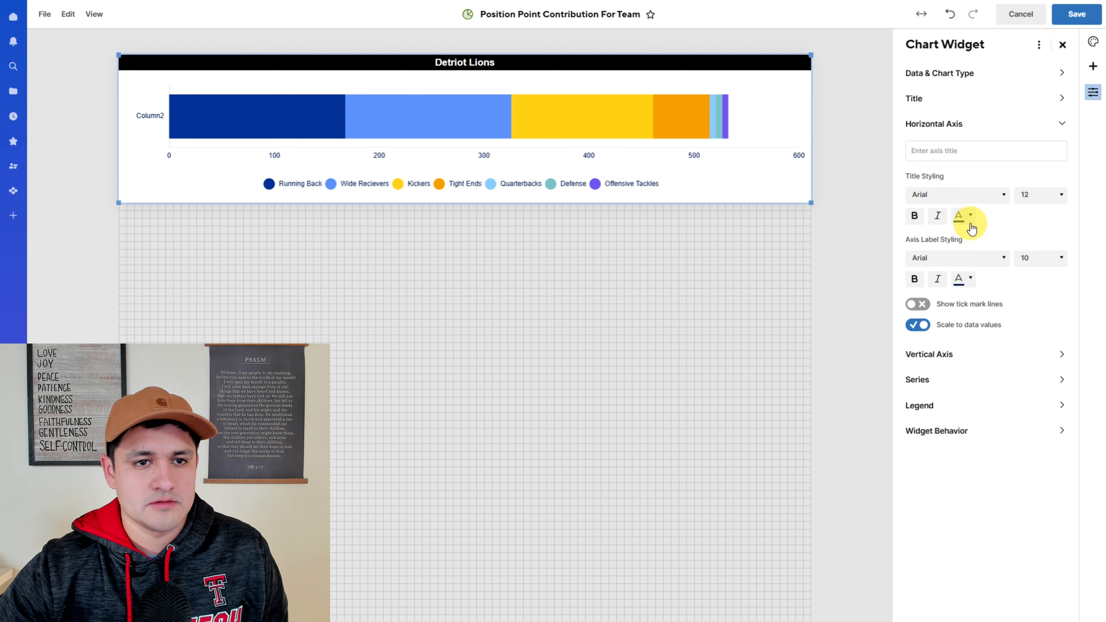
click(963, 215)
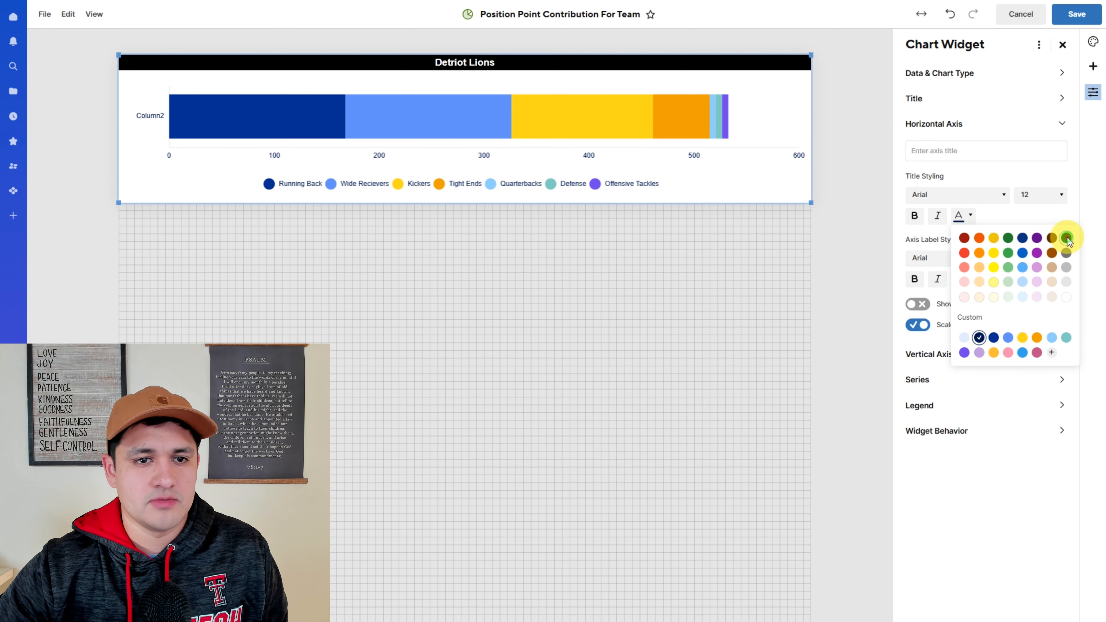
click(988, 303)
- Turn on tick mark lines for the vertical axis
click(974, 355)
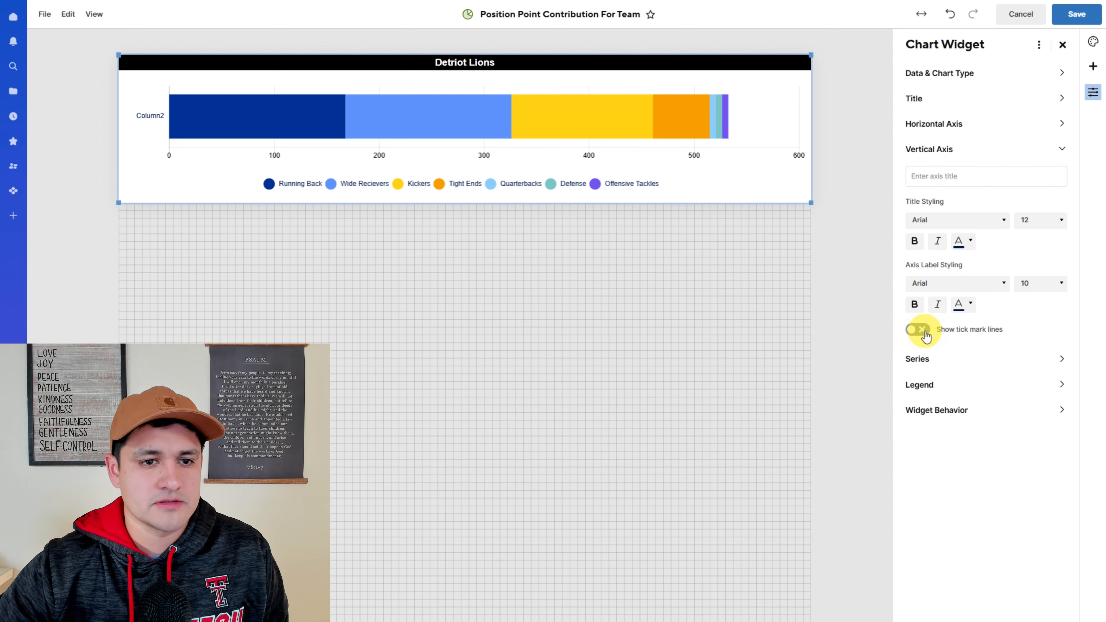
click(918, 329)
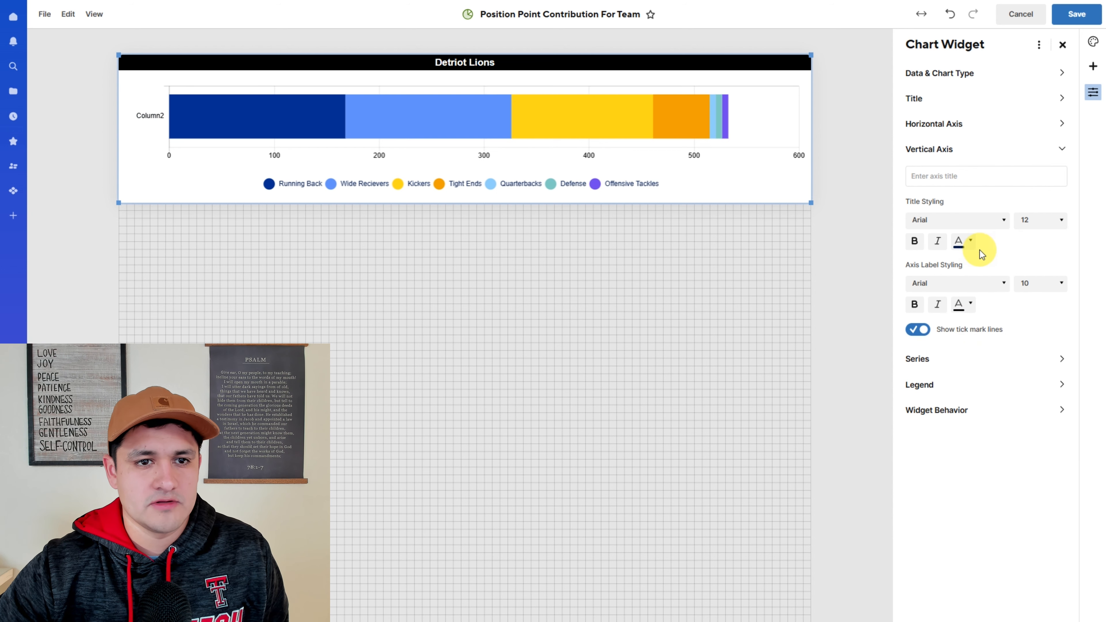
- Change the vertical axis title and axis label colours to white and save the dashboard
click(969, 241)
click(1066, 265)
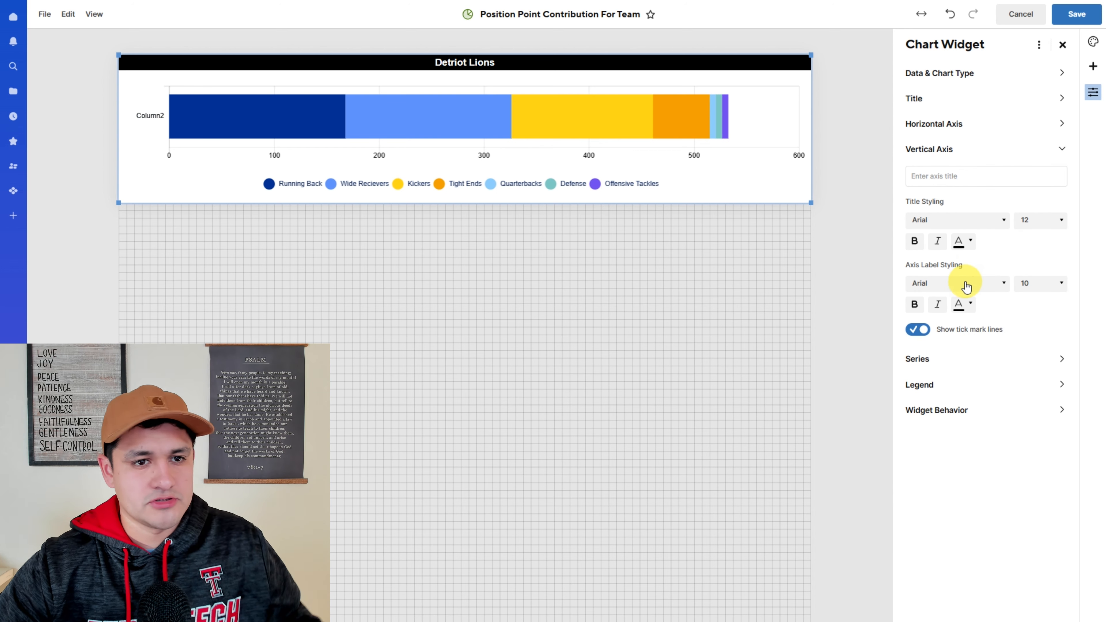
click(961, 241)
click(1065, 322)
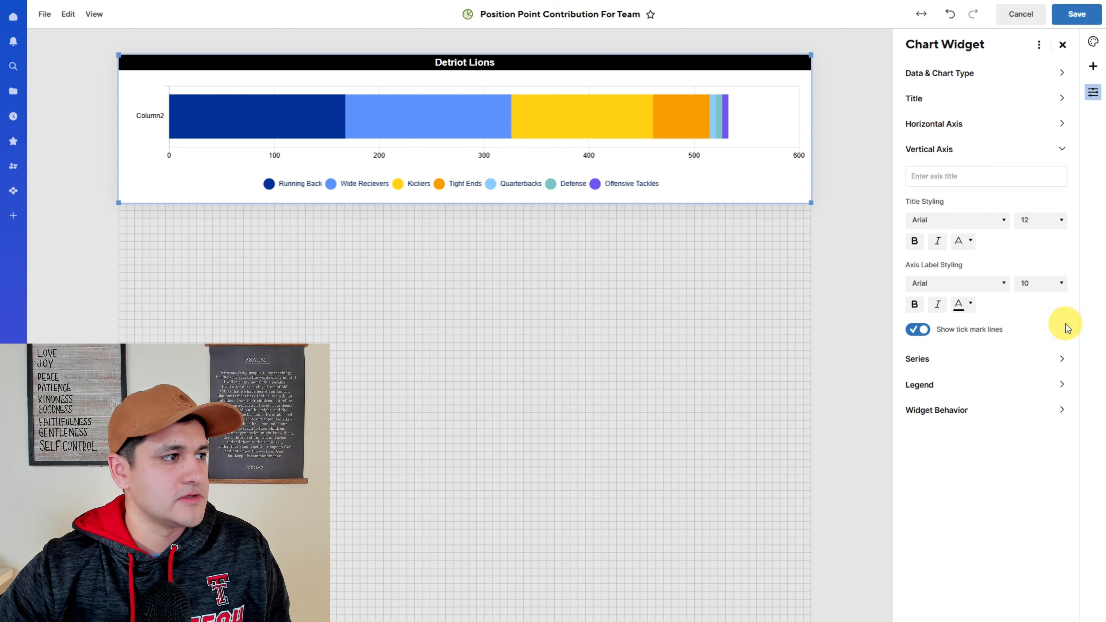
click(1062, 261)
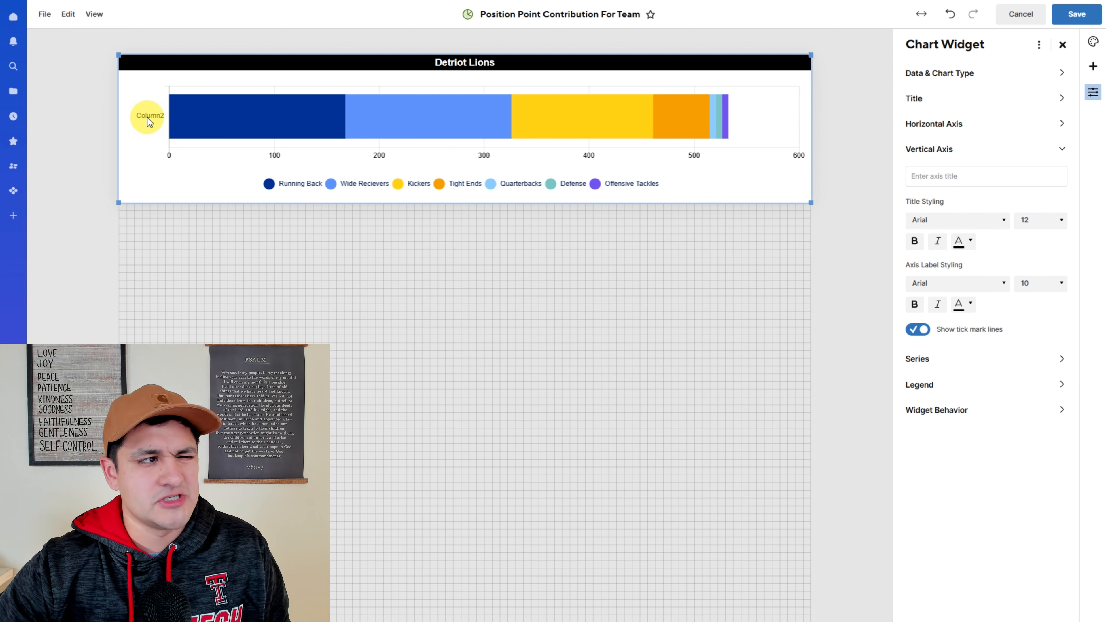
click(972, 305)
click(1064, 386)
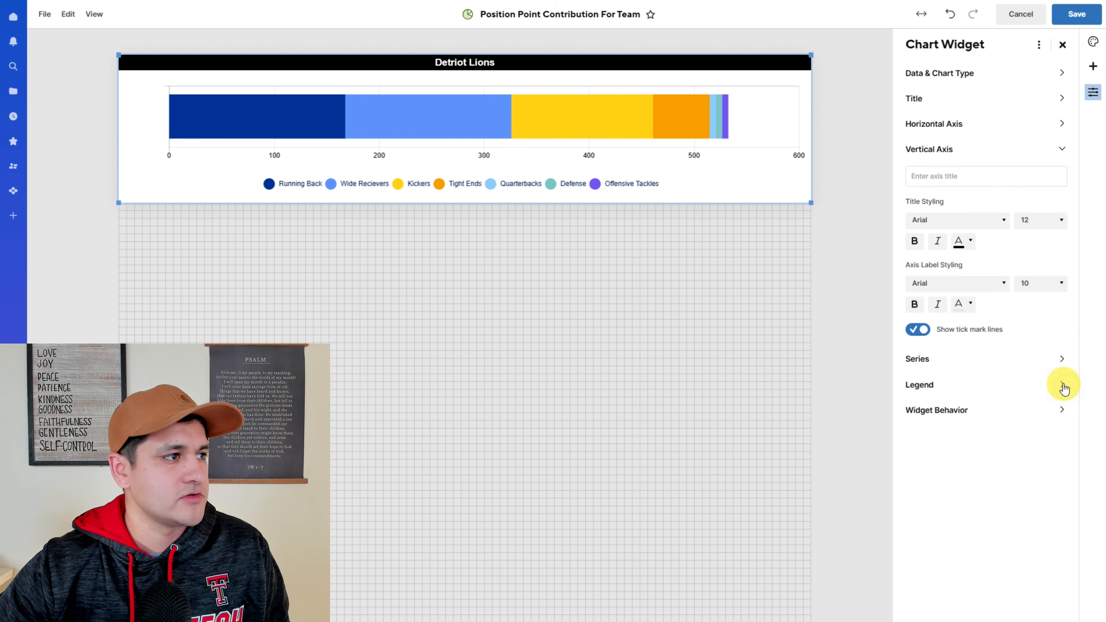
click(1076, 13)
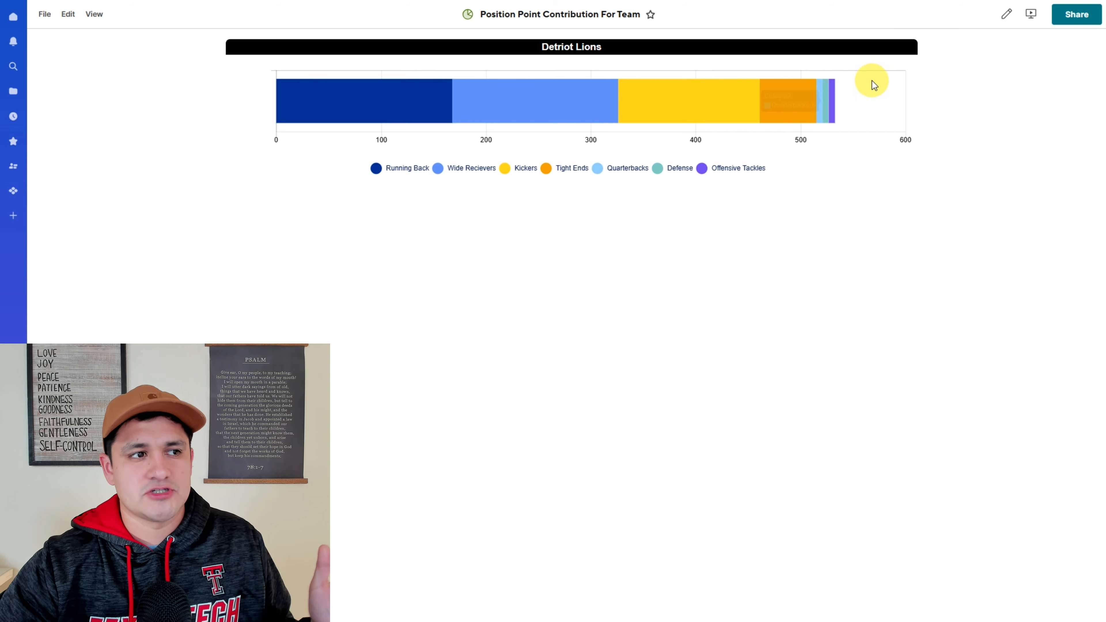
- Reopen the chart widget's settings in dashboard edit mode and save the dashboard again
click(1006, 14)
click(898, 62)
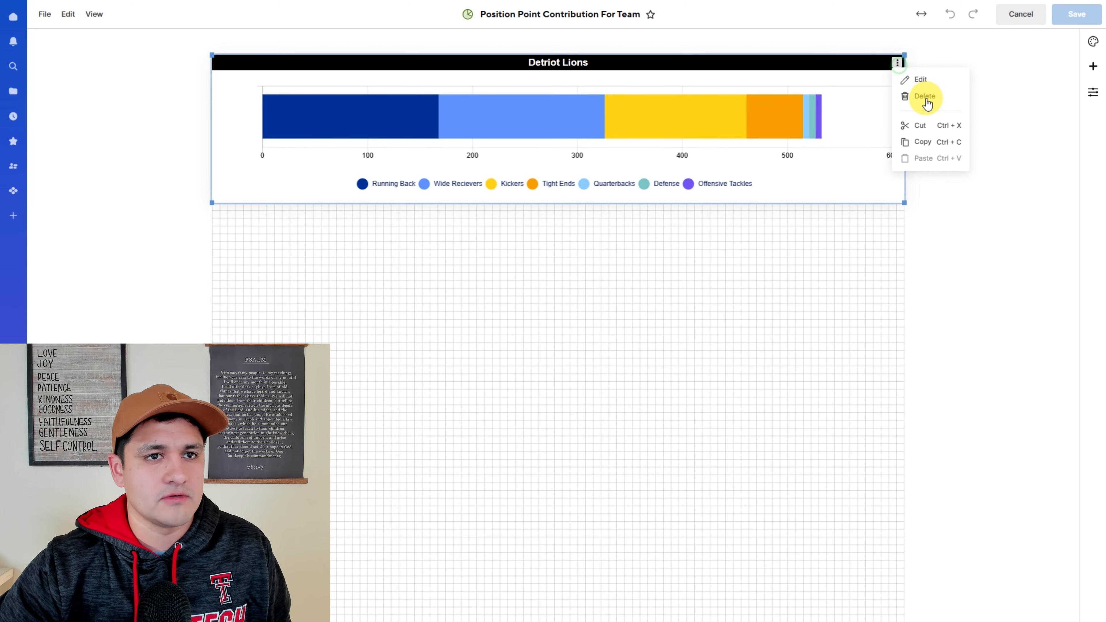
click(921, 81)
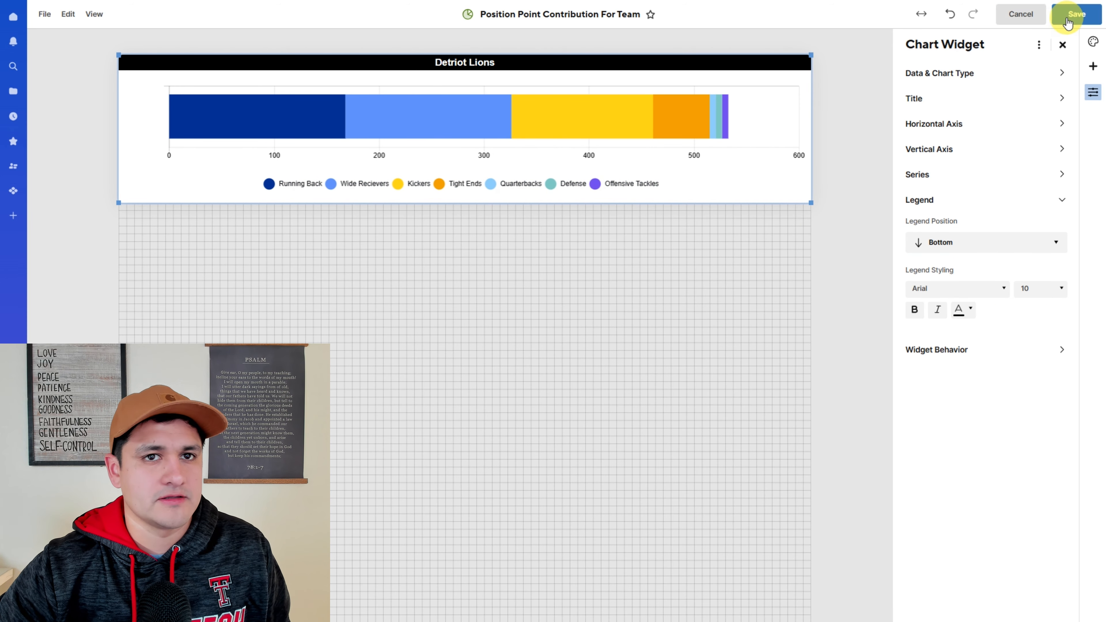
click(1076, 13)
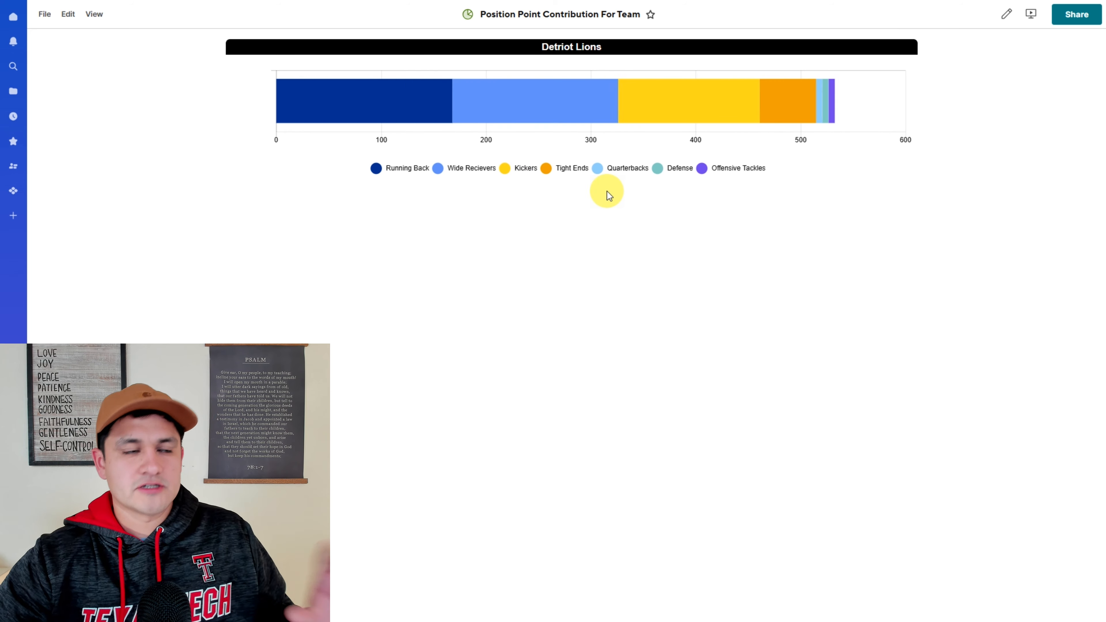
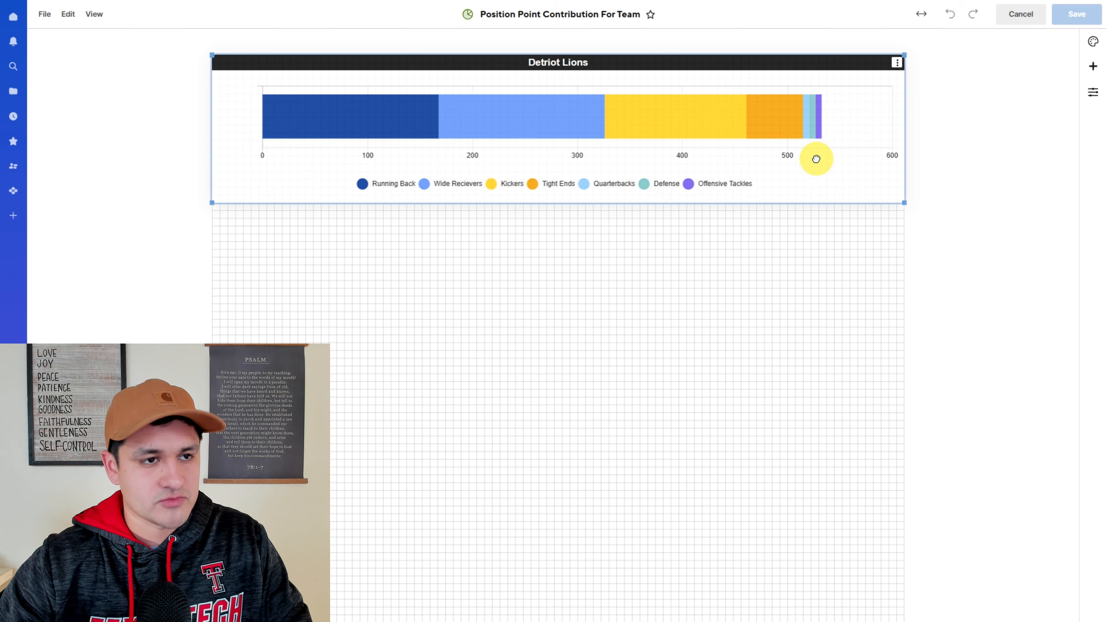
- Paste a copy of the chart and change its data source to the Buffalo Bills position rows
key(ctrl+v)
click(1054, 114)
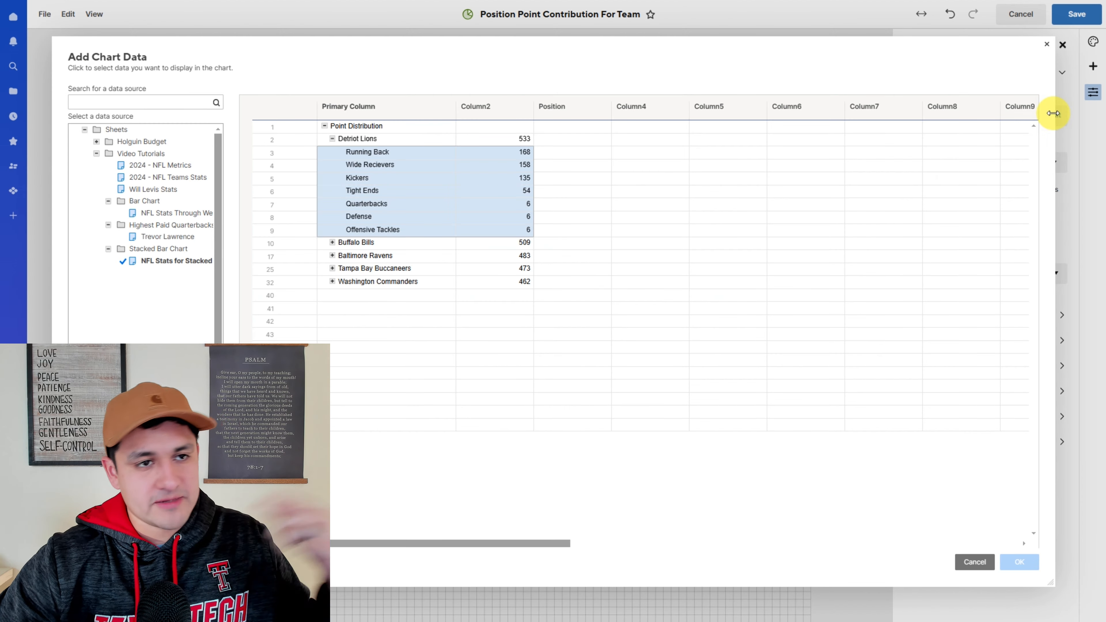
click(333, 245)
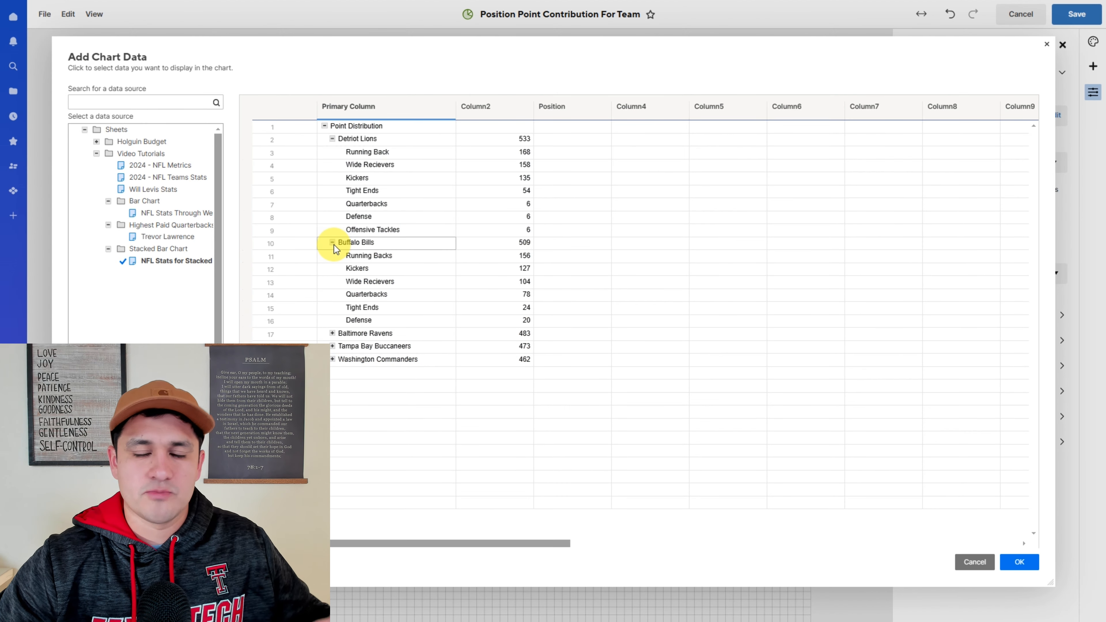
click(369, 257)
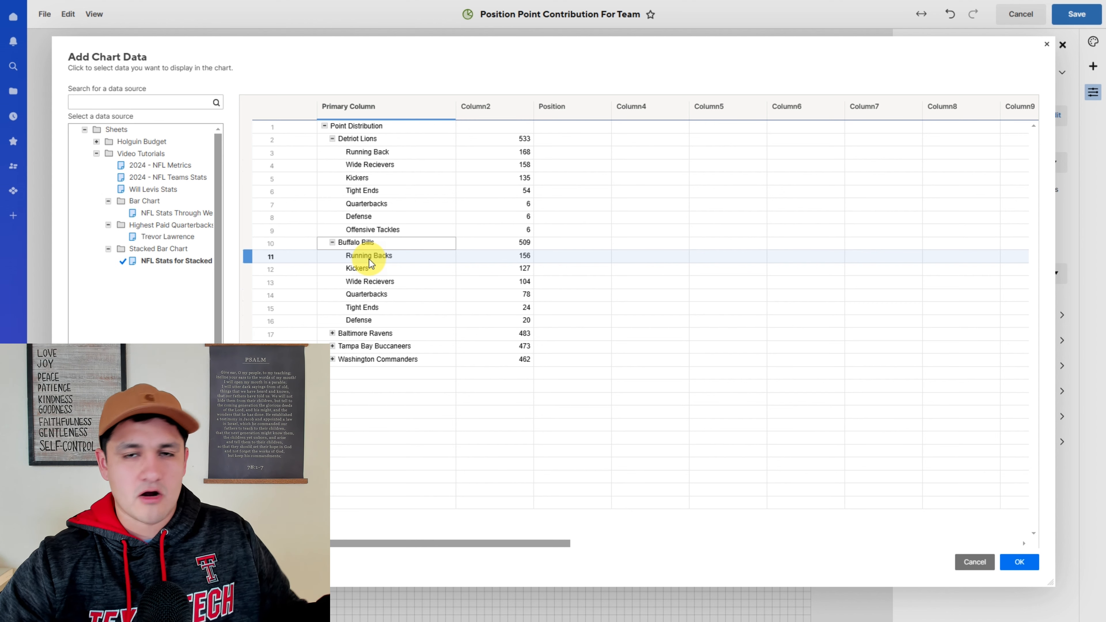
drag(369, 259, 501, 321)
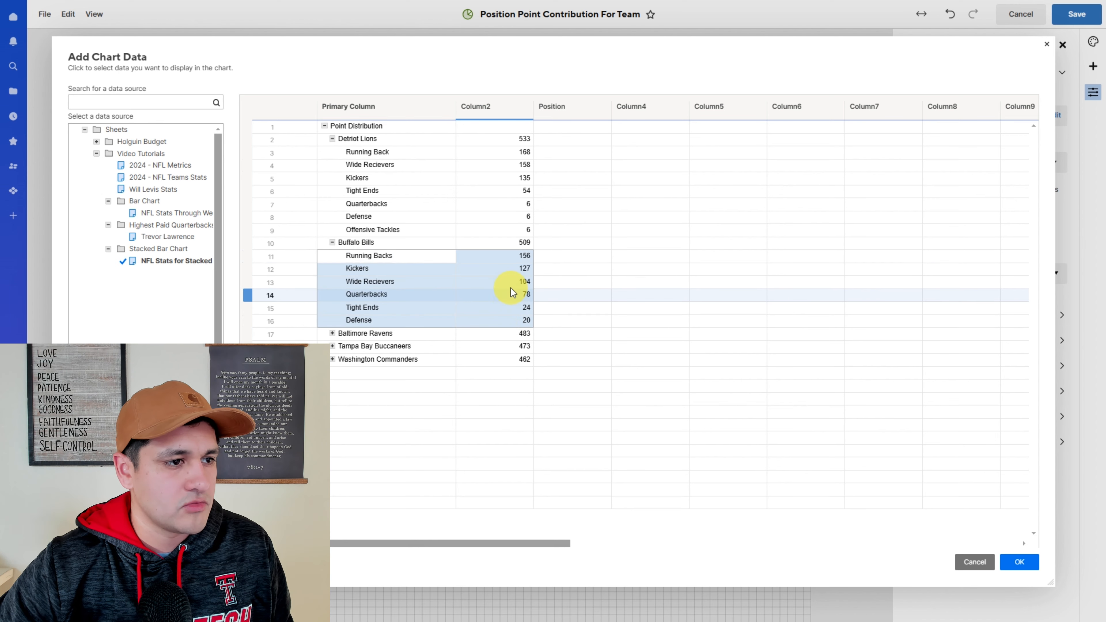
click(1019, 561)
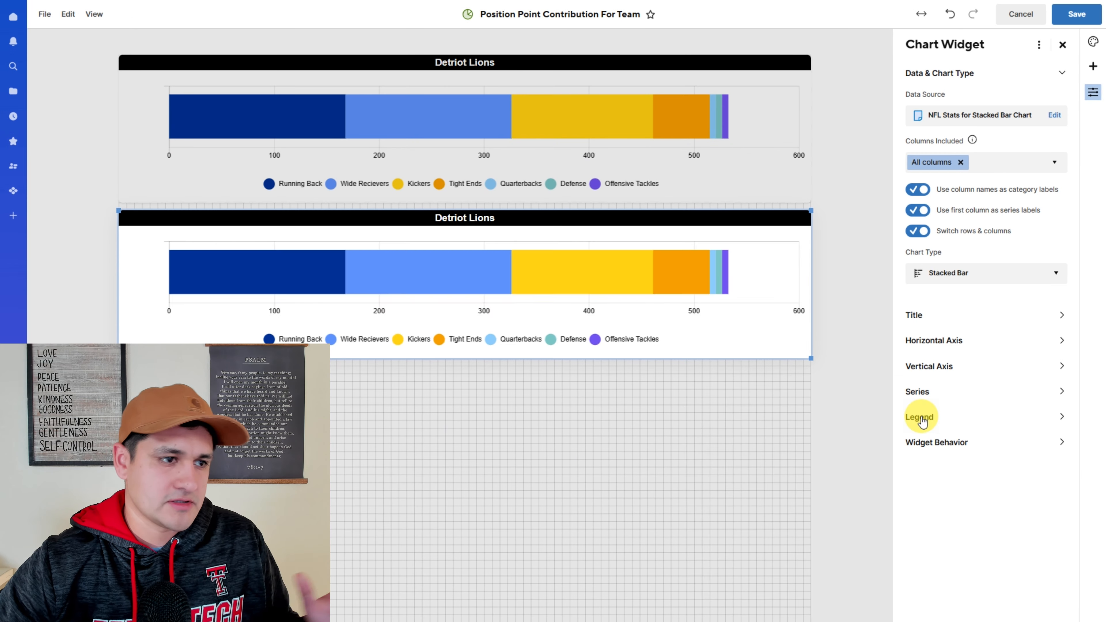
- Switch rows and columns for the copied chart and set its chart type to Stacked Bar
click(918, 231)
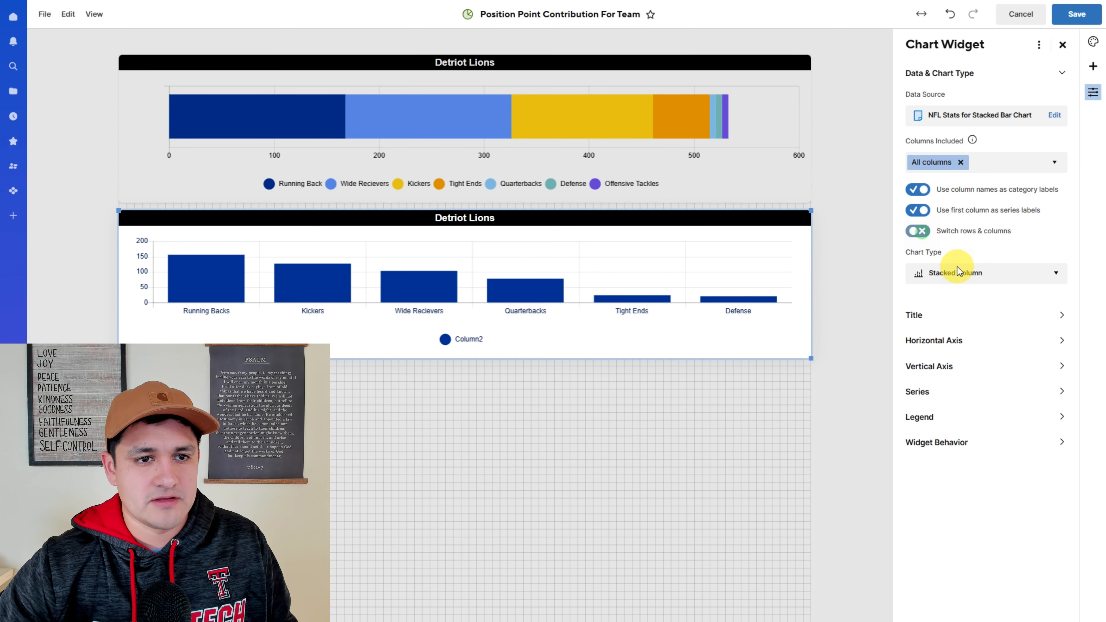
click(943, 275)
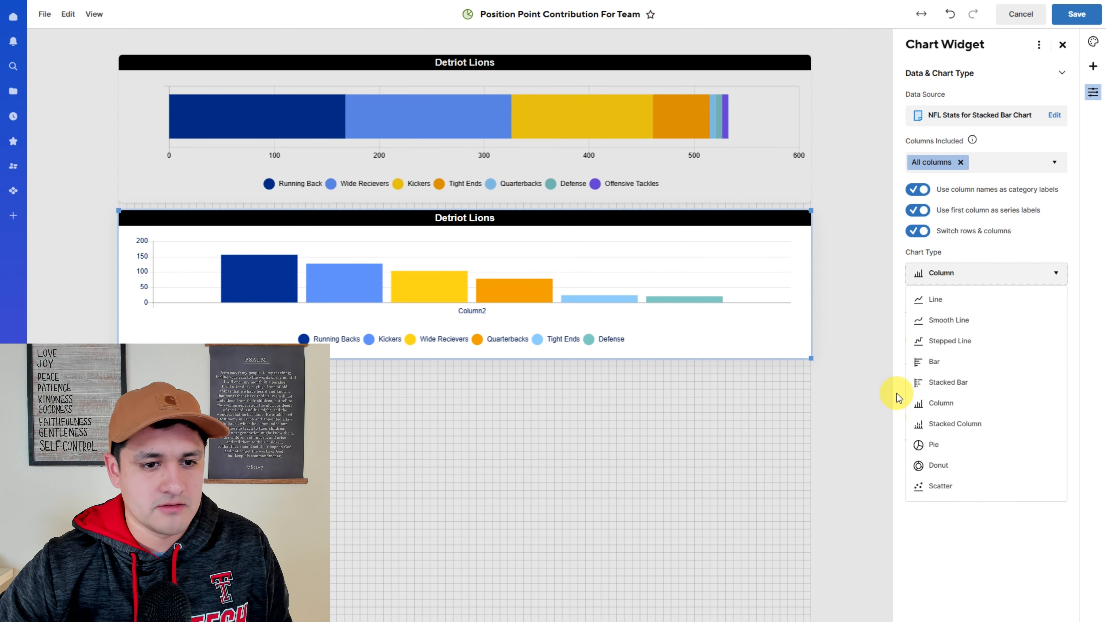
click(956, 384)
- Retitle the copied chart as Buffalo Bills
click(476, 218)
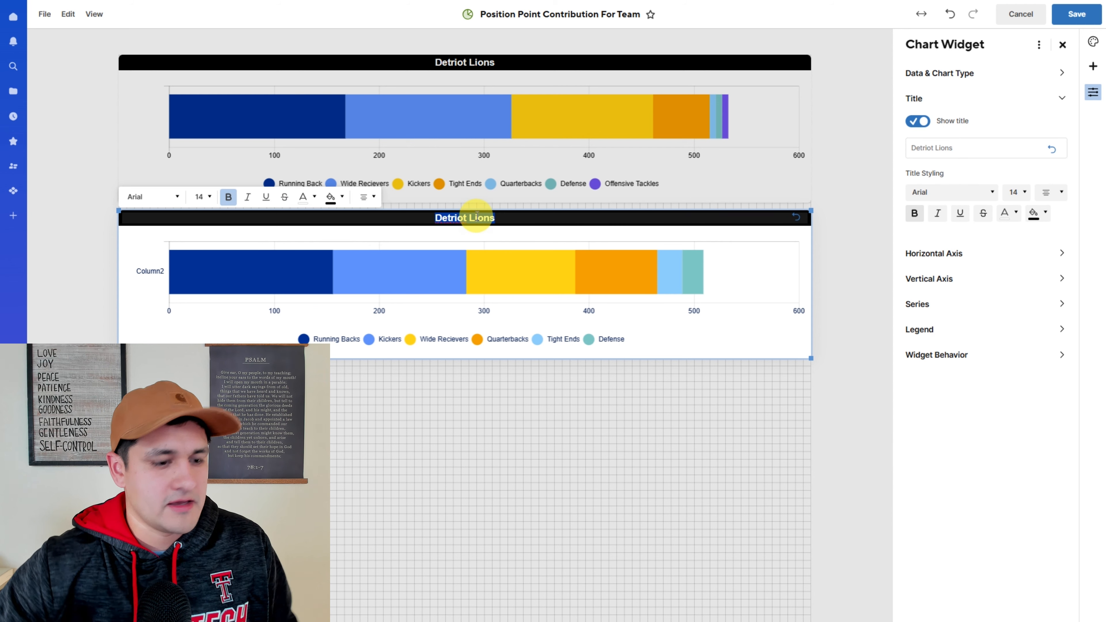
text(Buffalo Bills)
- Set the vertical and horizontal axis label colours of the Buffalo Bills chart to black
click(937, 279)
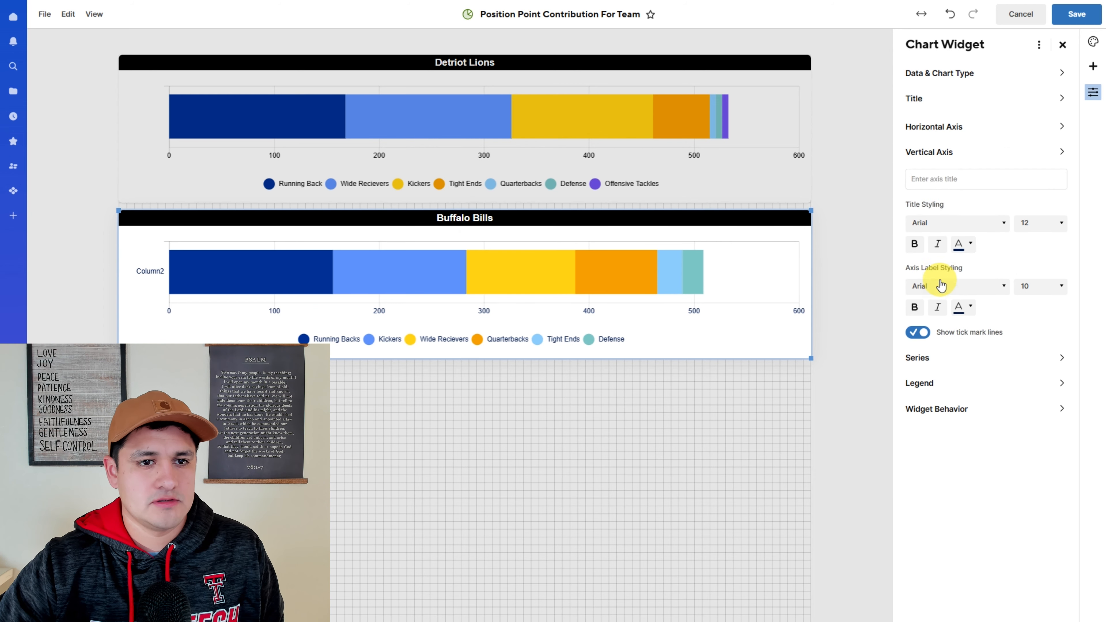
click(971, 304)
click(1066, 326)
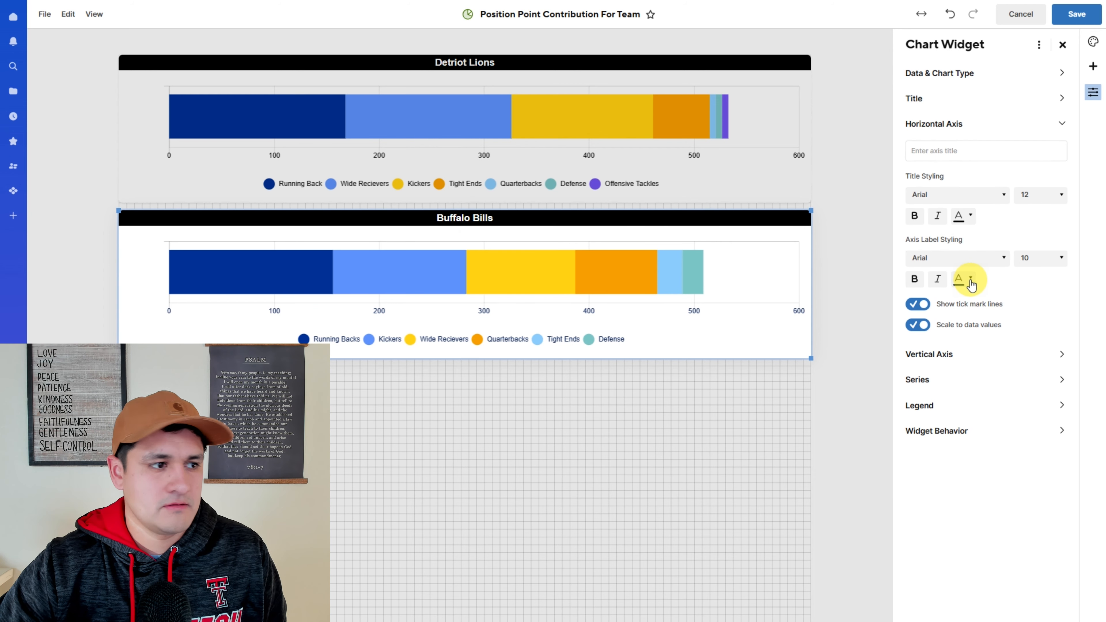
click(971, 279)
click(1066, 301)
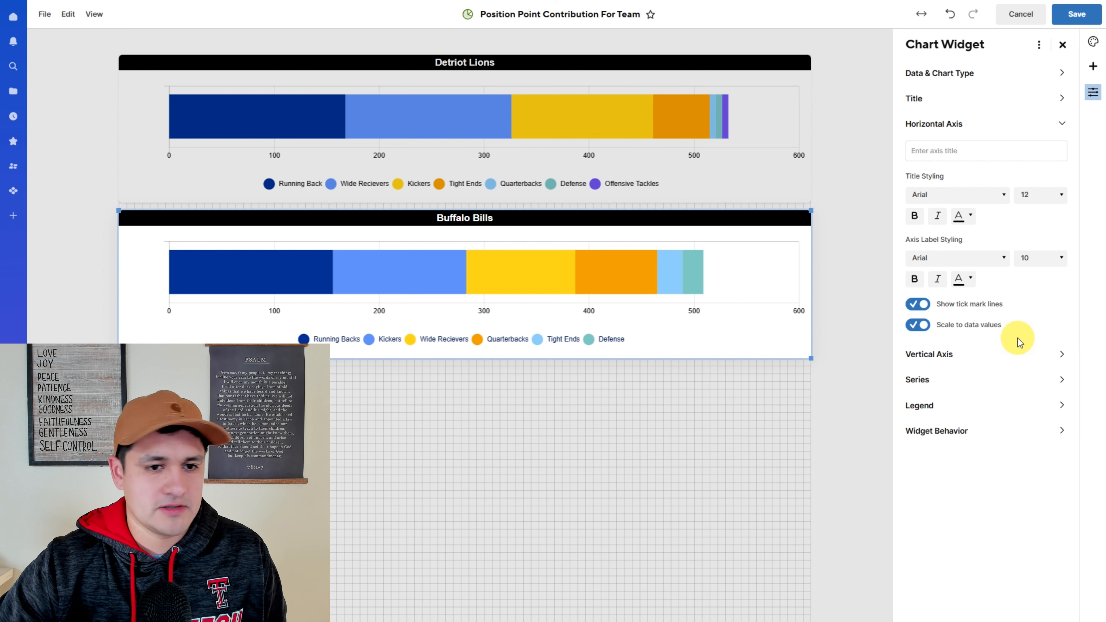
- Set the Buffalo Bills chart's legend text colour to black
click(936, 380)
click(919, 267)
click(971, 310)
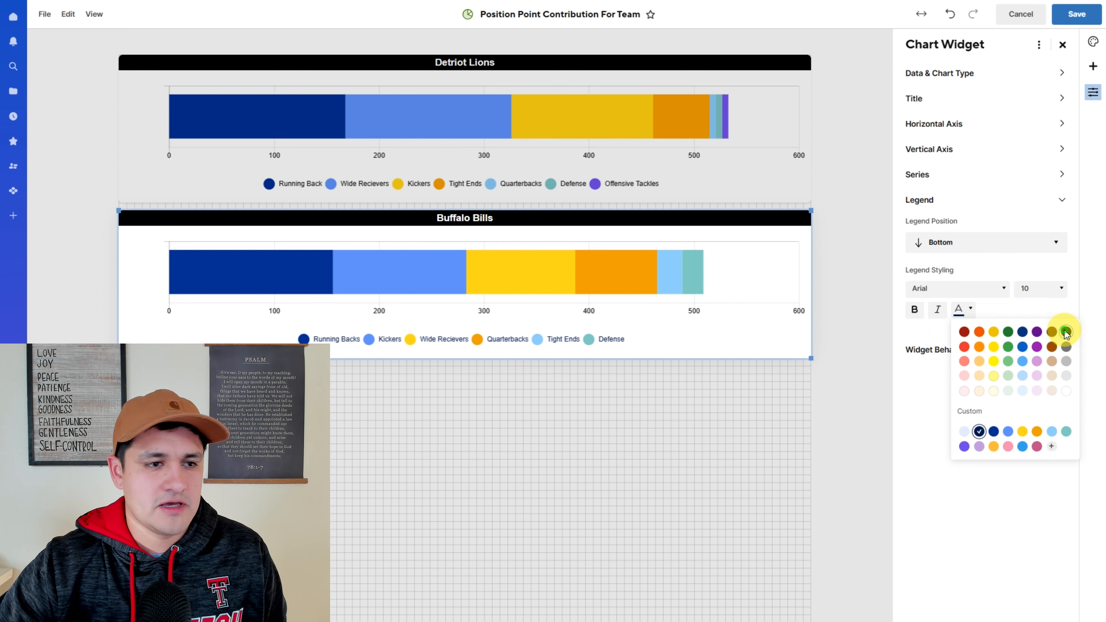
click(1062, 326)
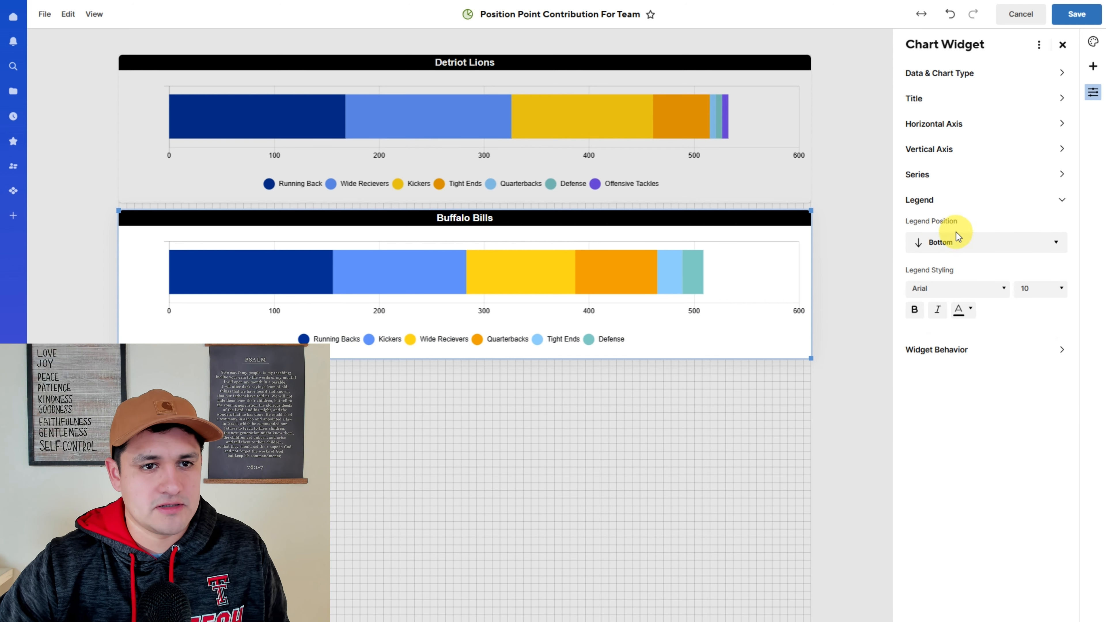
- Turn on always-show value labels for all series of the Buffalo Bills chart
click(931, 174)
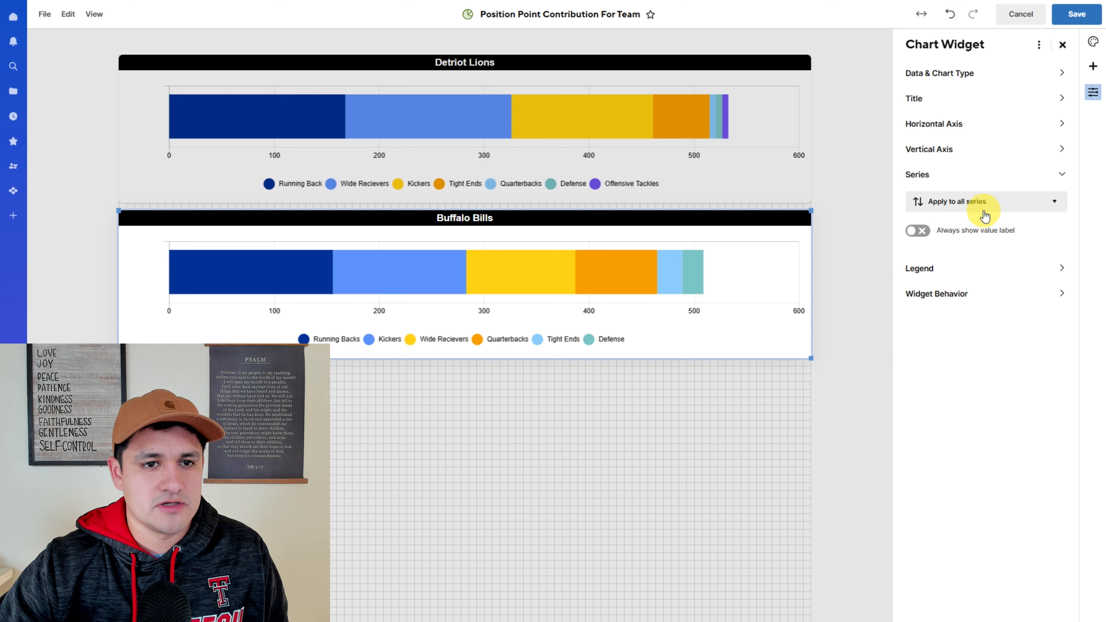
click(918, 230)
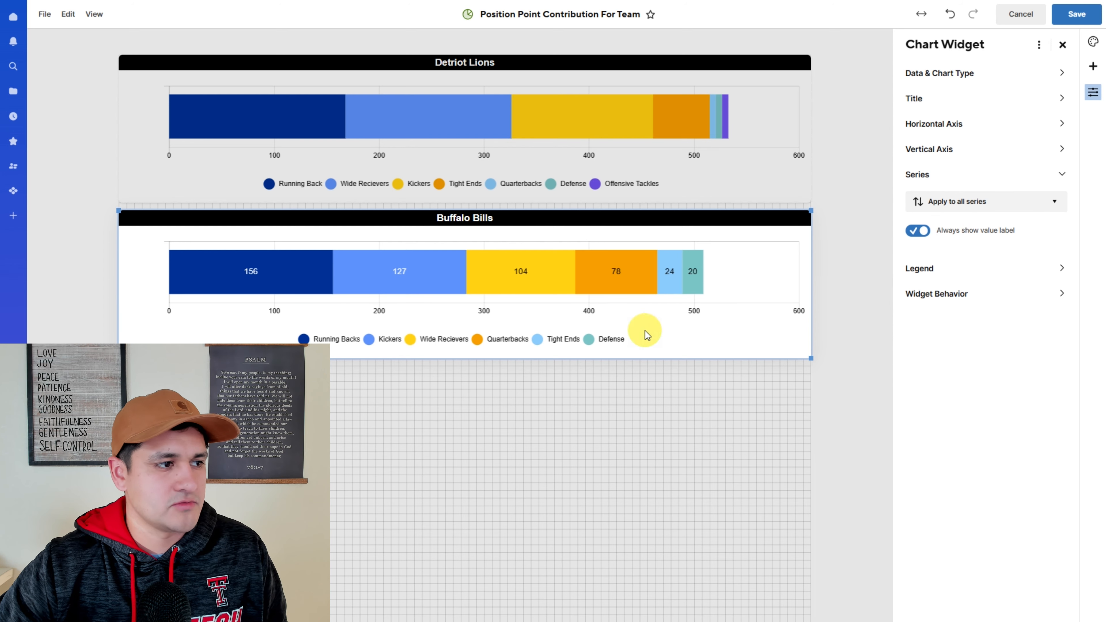
- Turn on always-show value labels for all series of the Detroit Lions chart
click(610, 126)
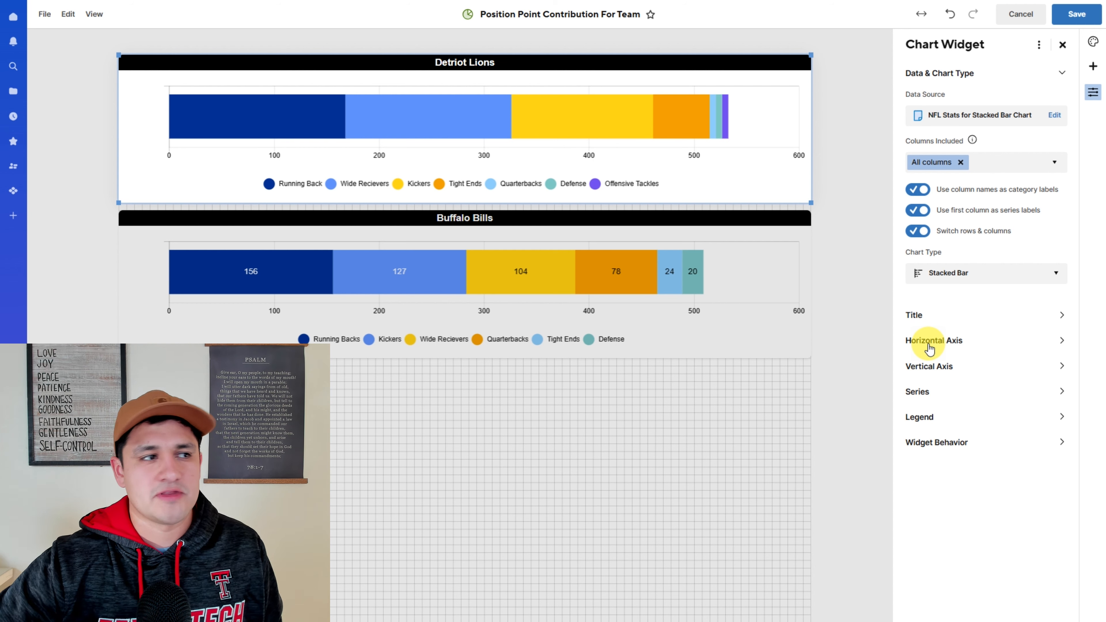
click(977, 342)
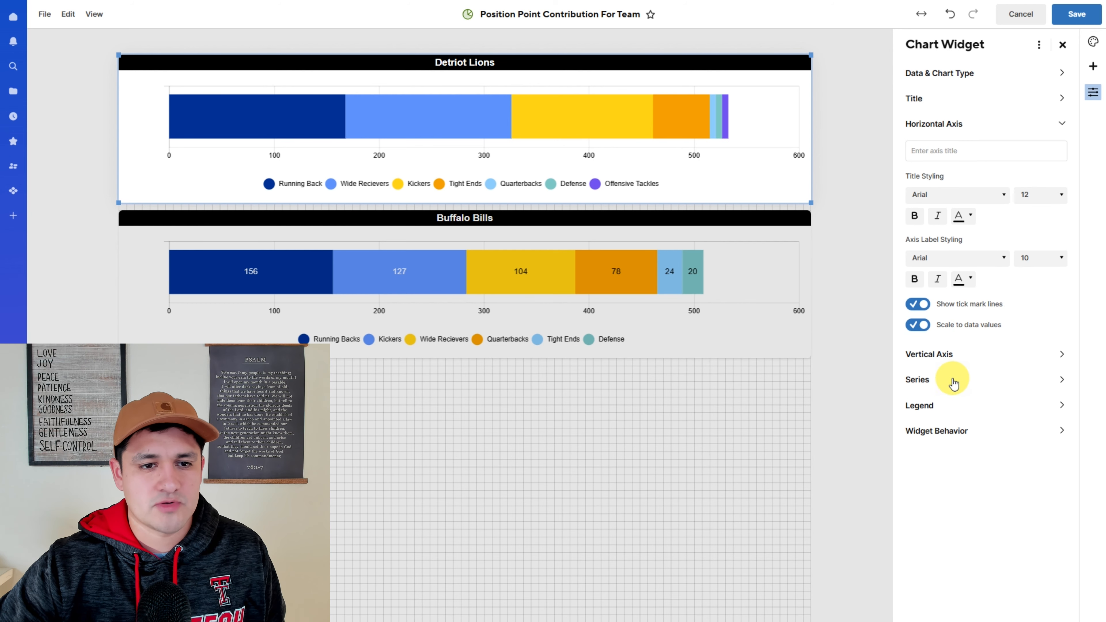
click(937, 383)
click(917, 230)
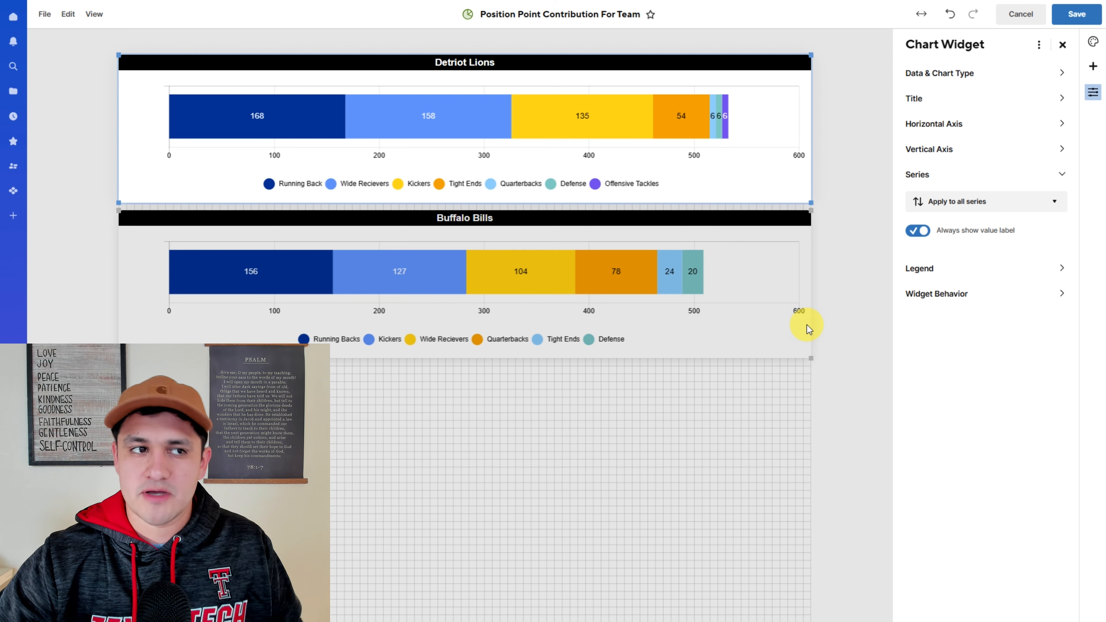
- Copy the Buffalo Bills chart and paste it below as a third chart for the Baltimore Ravens
click(790, 323)
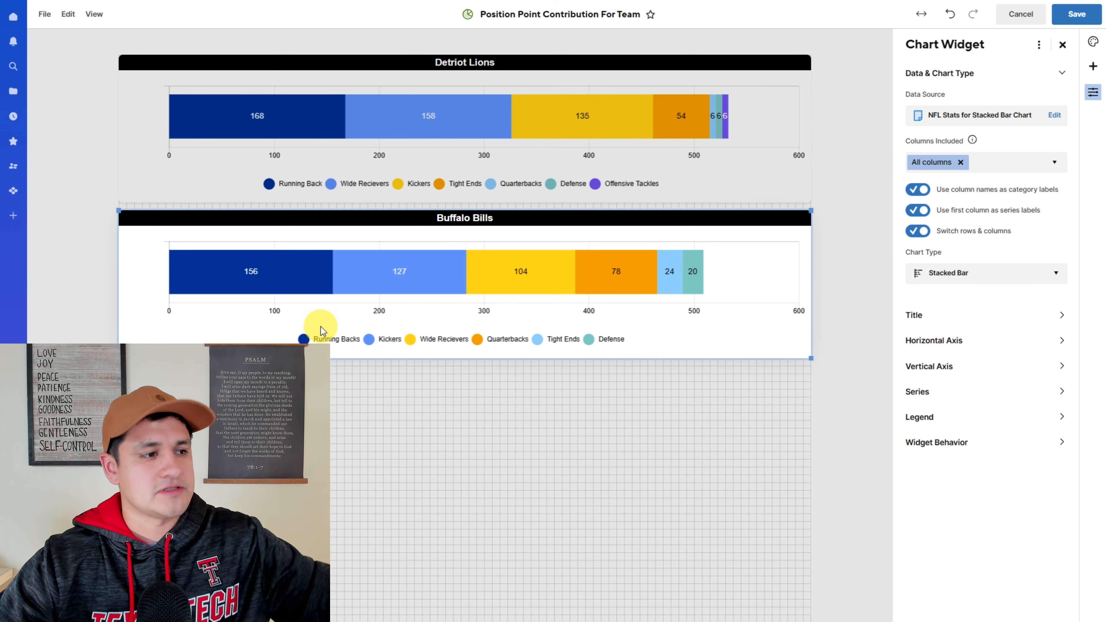
click(501, 447)
click(622, 346)
click(543, 437)
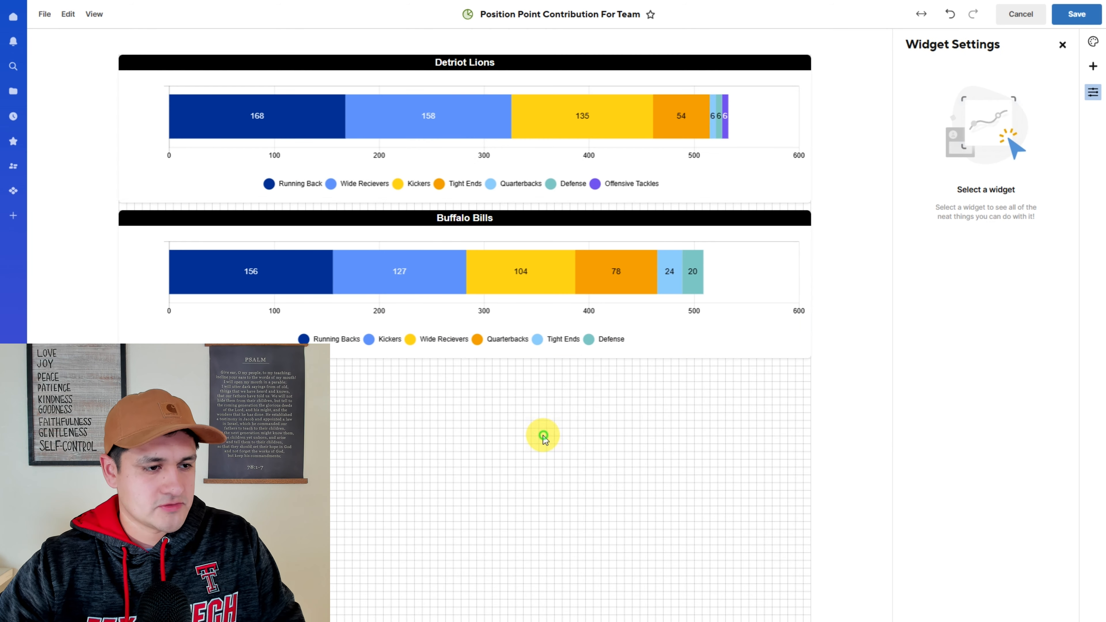
key(ctrl+v)
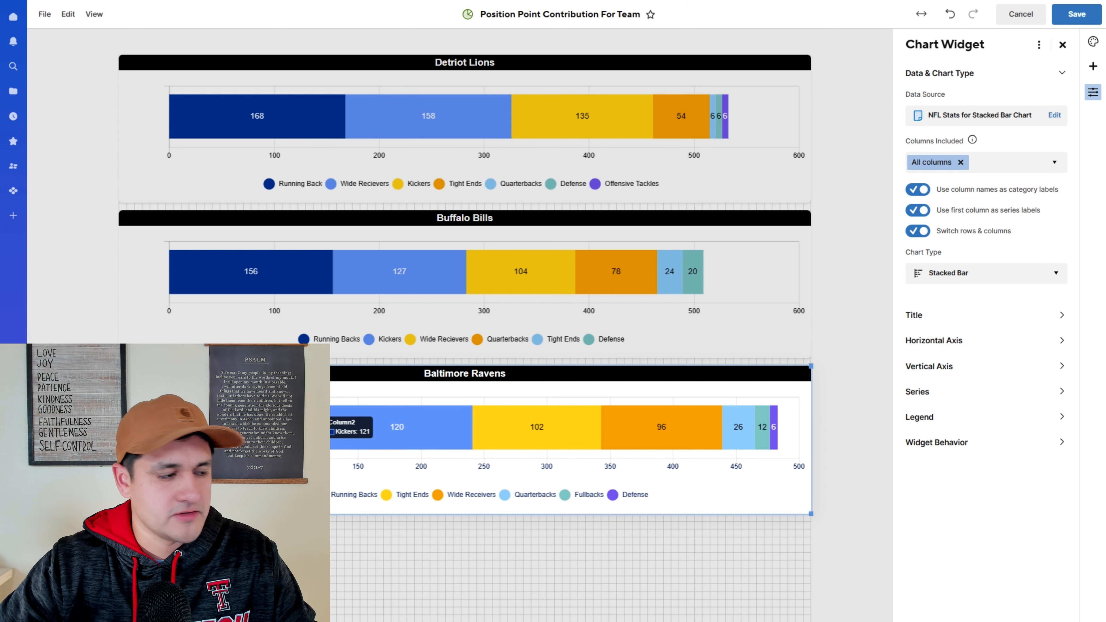
- Set the Baltimore Ravens chart's horizontal axis title colour to dark grey
click(950, 340)
click(965, 215)
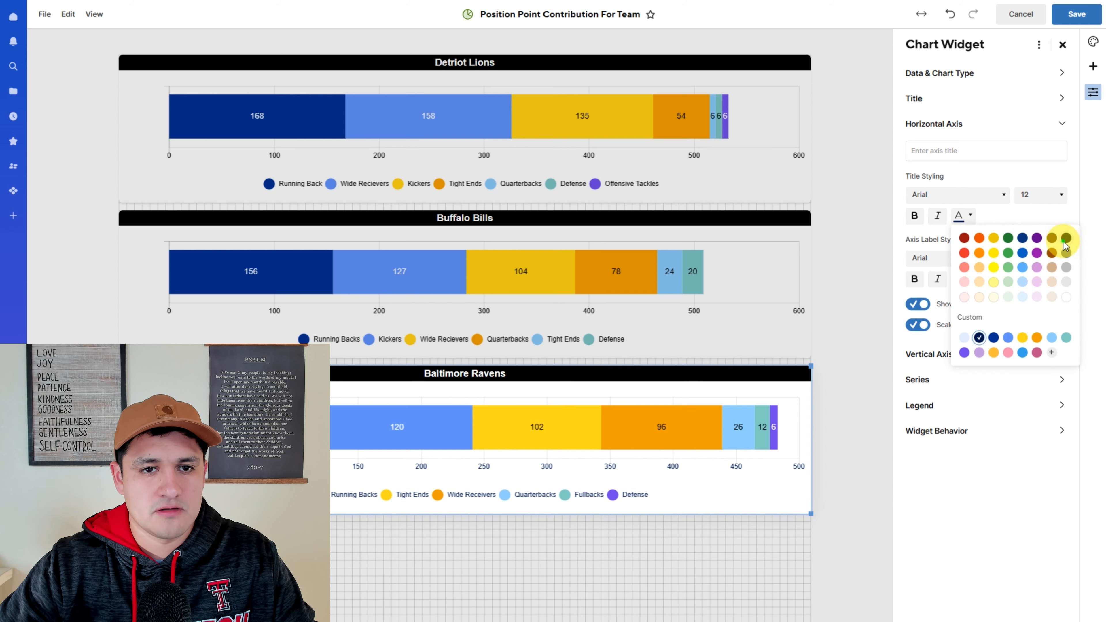
click(1064, 253)
- Shorten the Detroit Lions and Buffalo Bills charts so the widgets sit closer together
drag(810, 202, 817, 183)
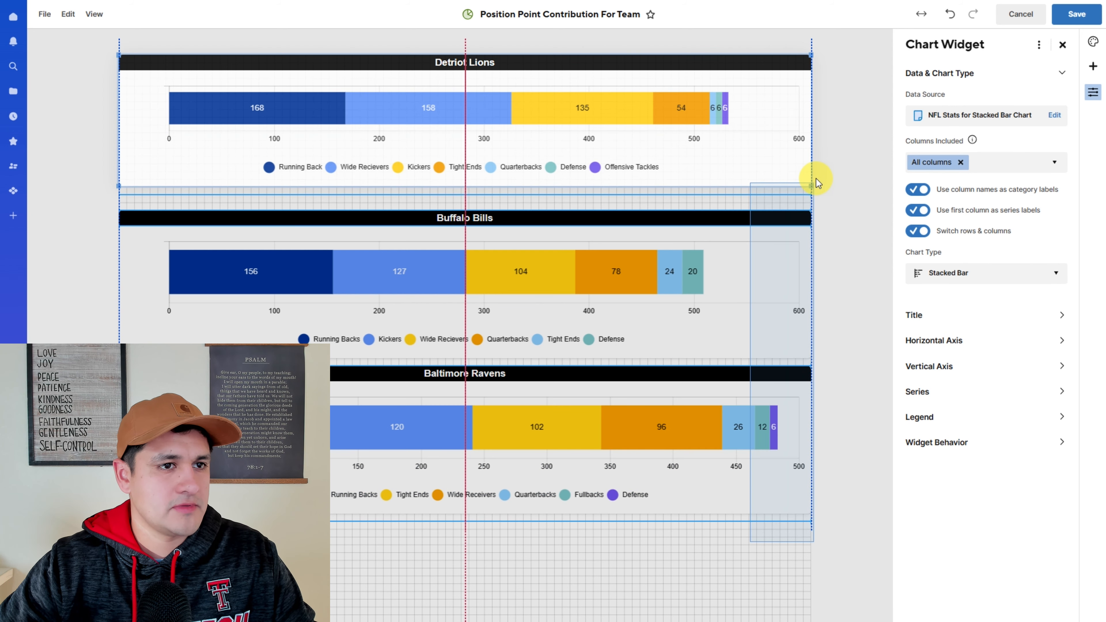
click(783, 218)
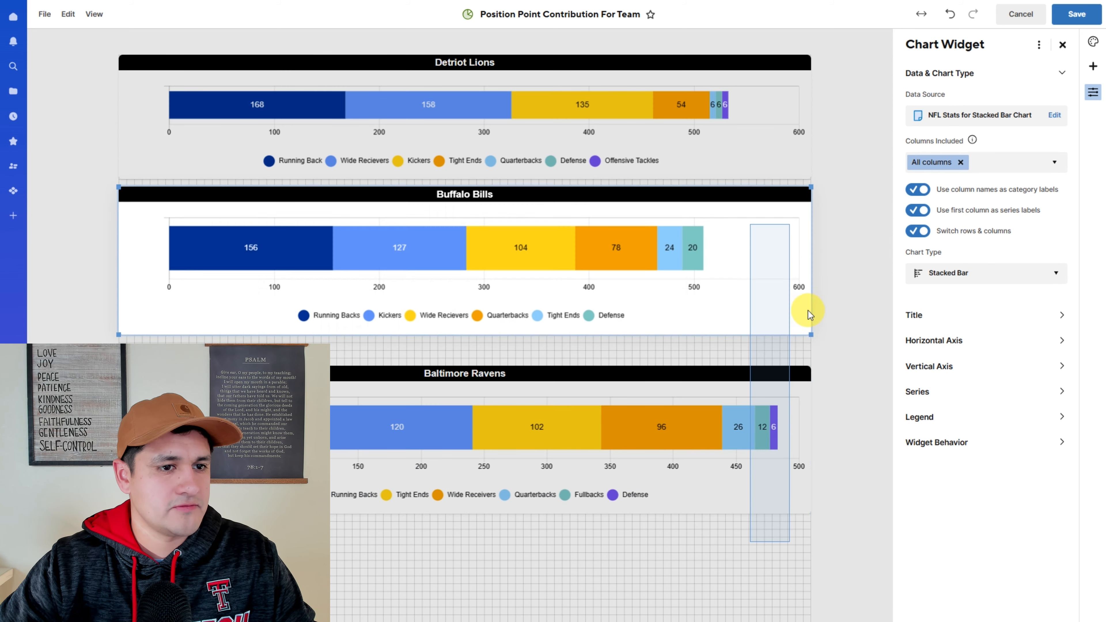
drag(807, 315, 821, 290)
- Save the dashboard
click(1076, 16)
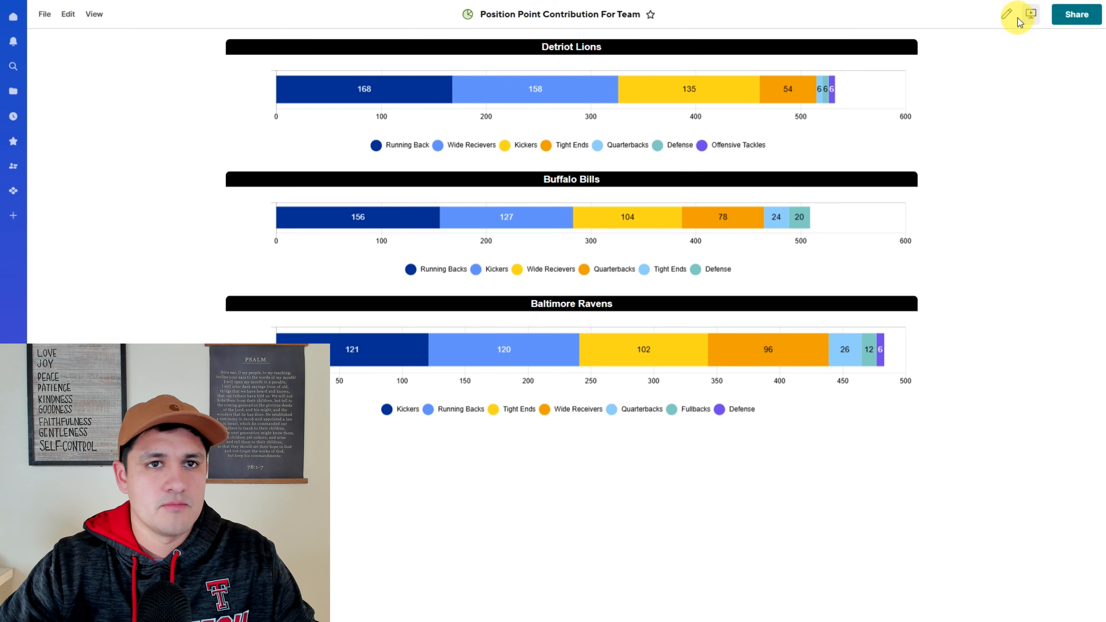
click(1006, 14)
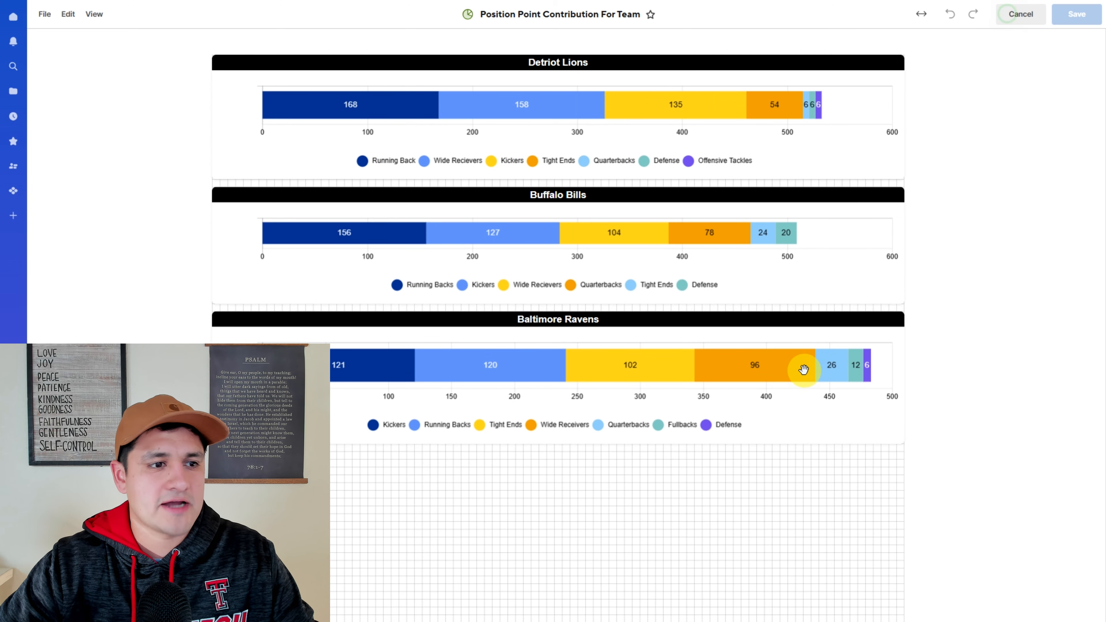
- Change the data source of a copy of the Ravens chart to the Tampa Bay Buccaneers position rows
click(891, 365)
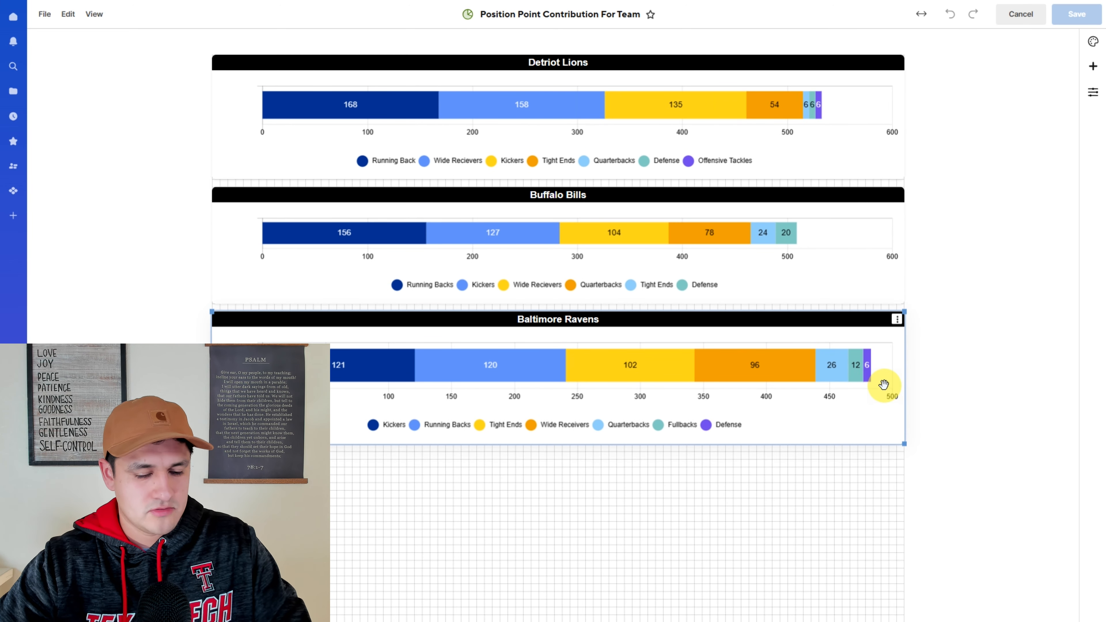
click(1092, 92)
click(1057, 114)
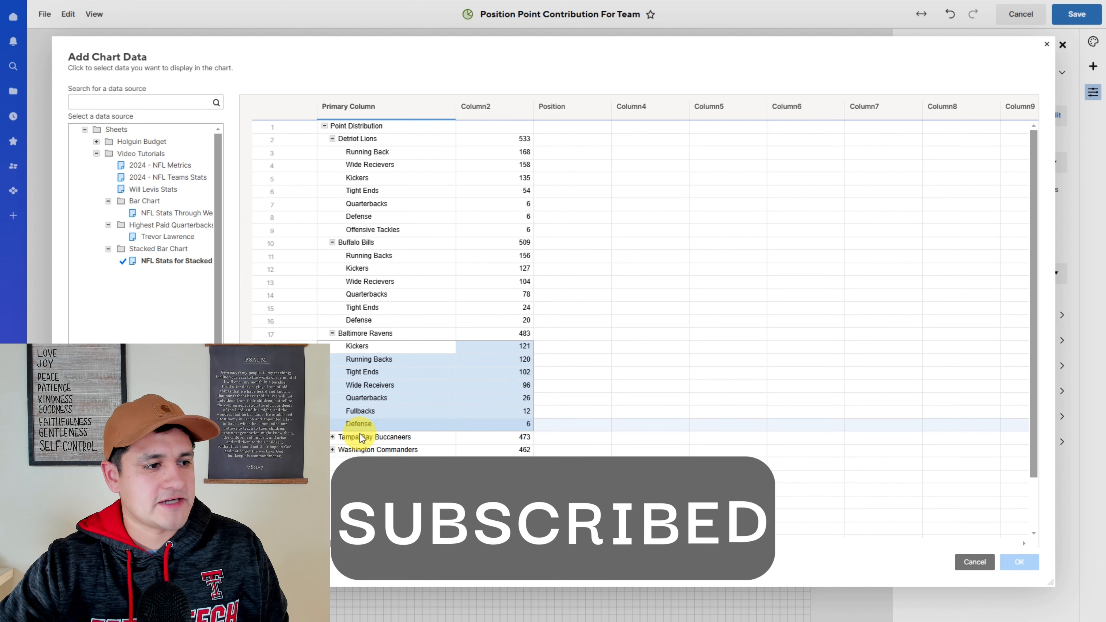
double_click(360, 437)
scroll(364, 406, down, 2)
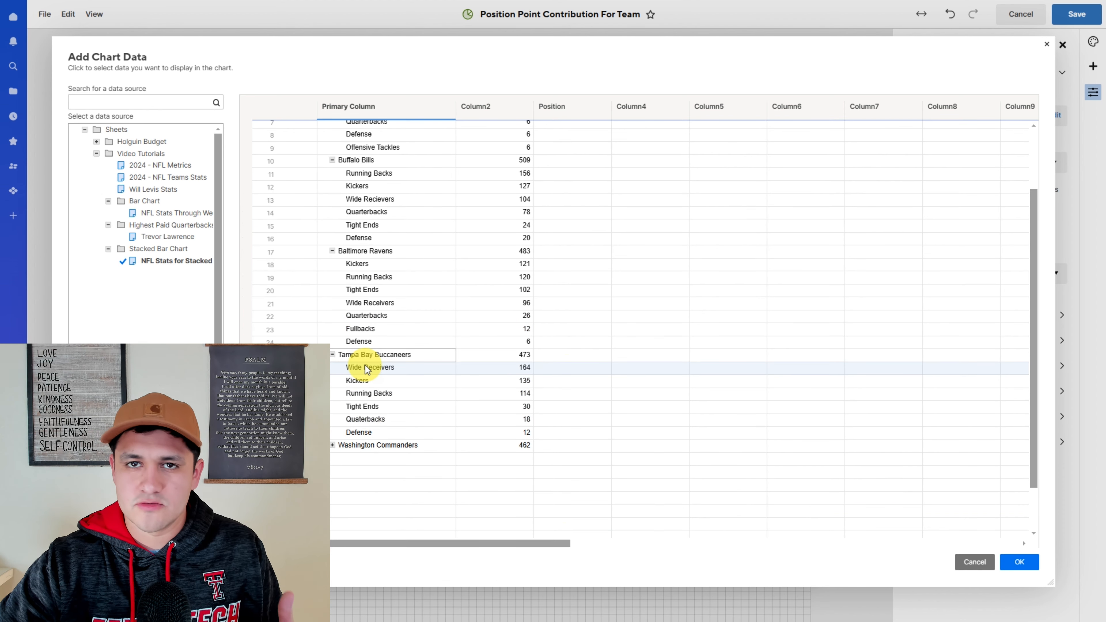
drag(367, 368, 518, 433)
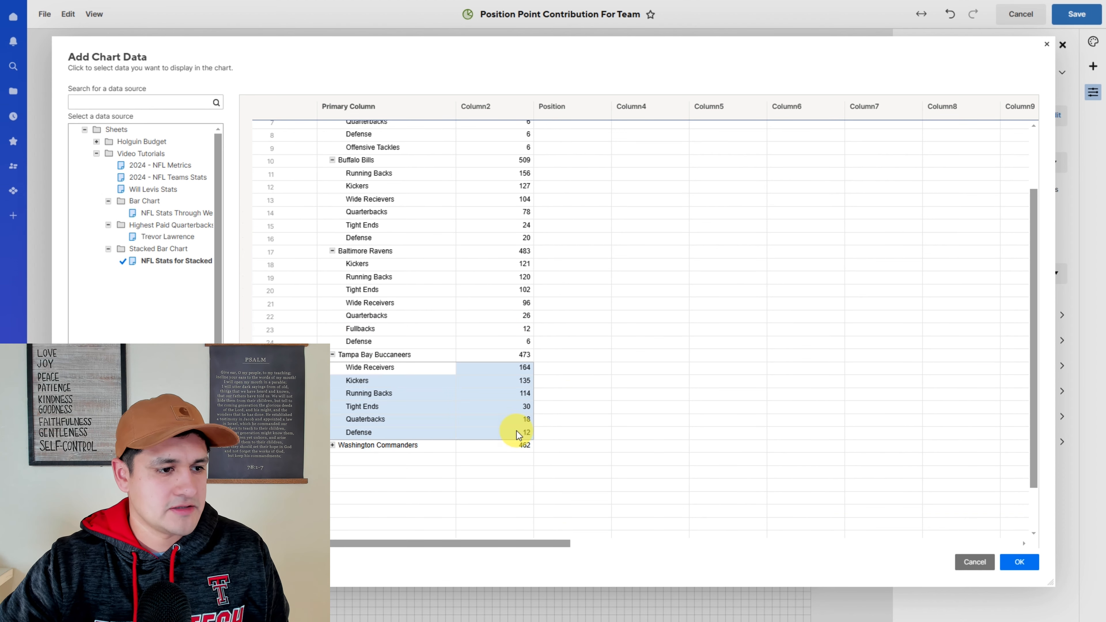
click(1019, 561)
- Switch rows and columns for the new chart and set its chart type to Stacked Bar
click(980, 231)
click(967, 273)
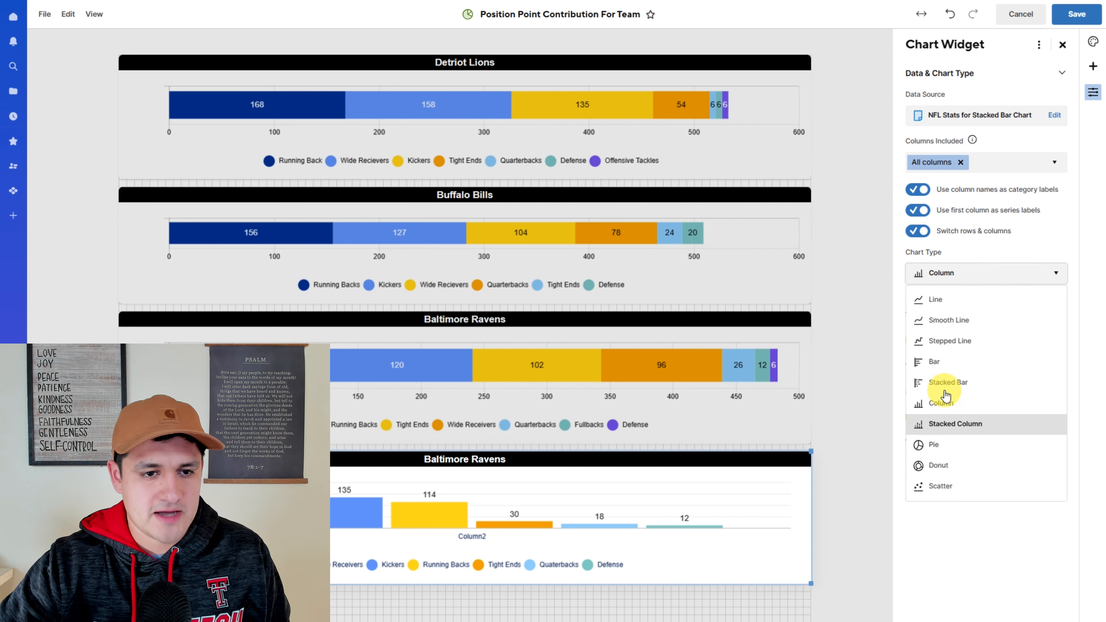
click(962, 374)
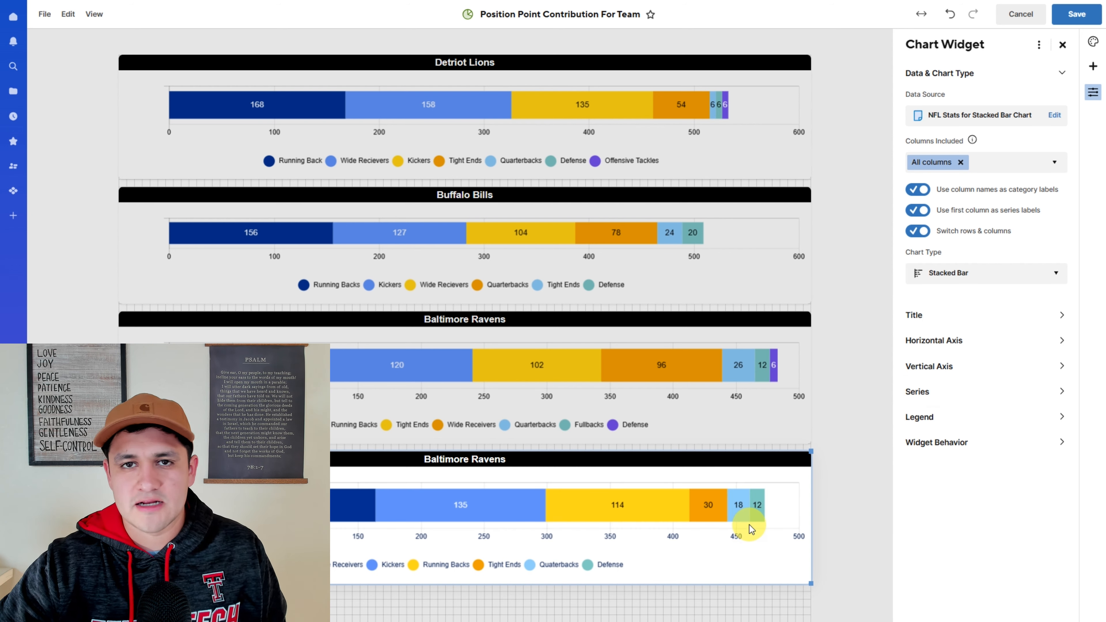
- Set the new chart's horizontal axis title and axis label colours to black
click(948, 325)
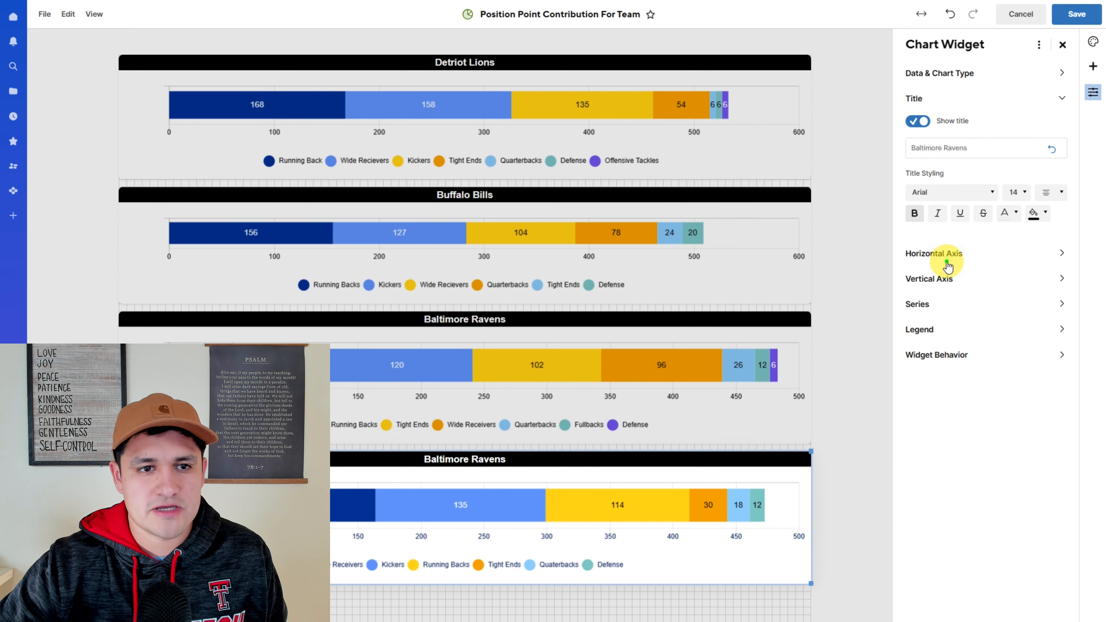
click(947, 262)
click(969, 215)
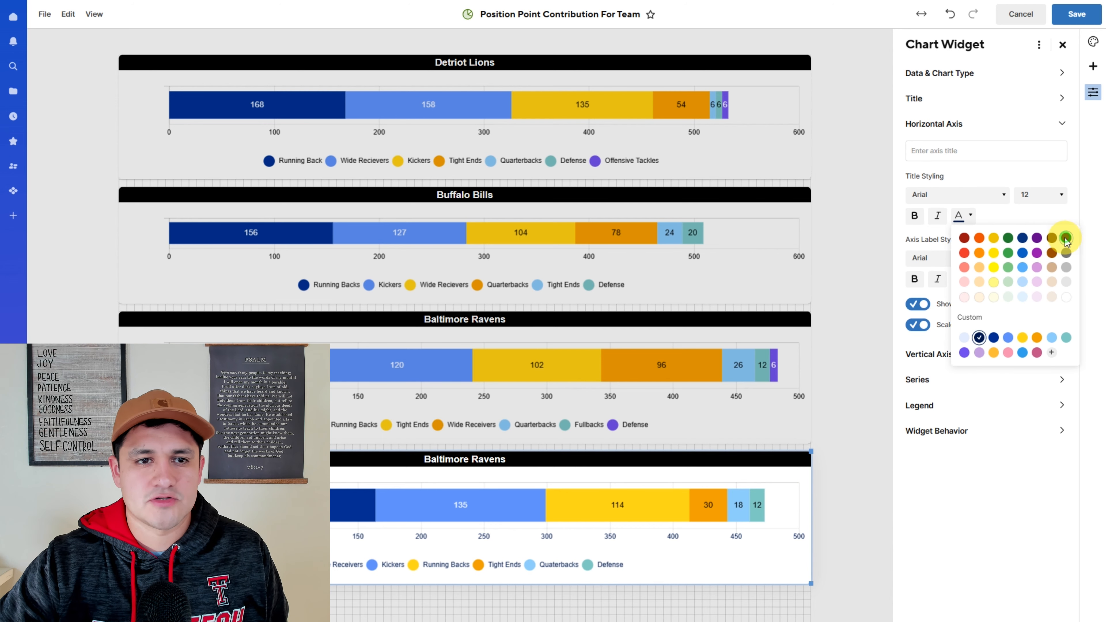
click(1066, 239)
click(965, 279)
click(1069, 304)
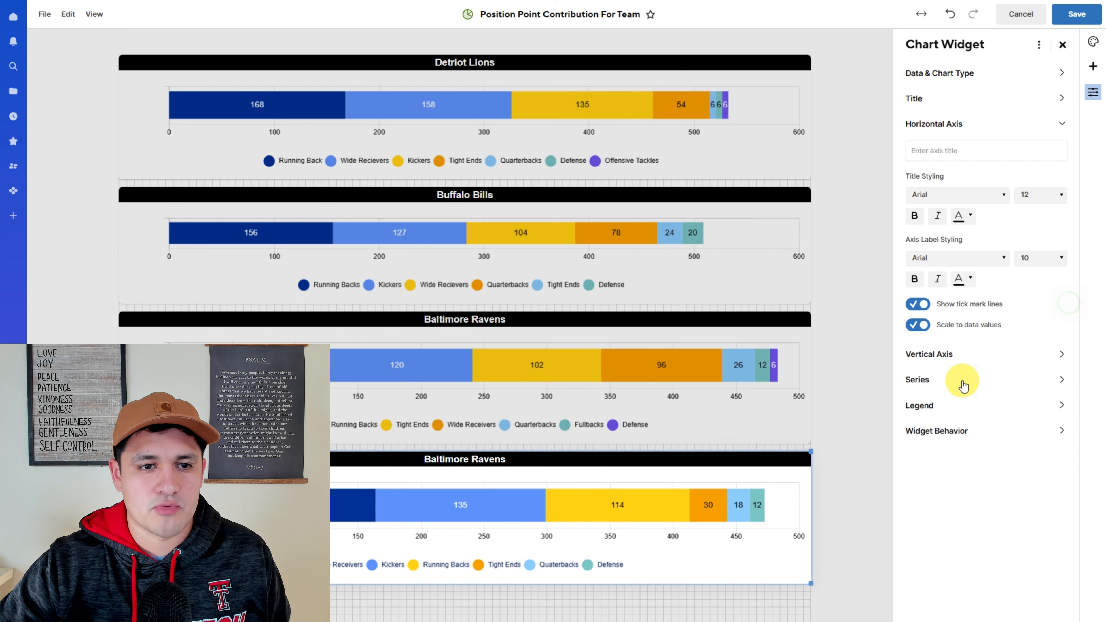
- Set the new chart's vertical axis title and axis label colours to black
click(960, 350)
click(962, 241)
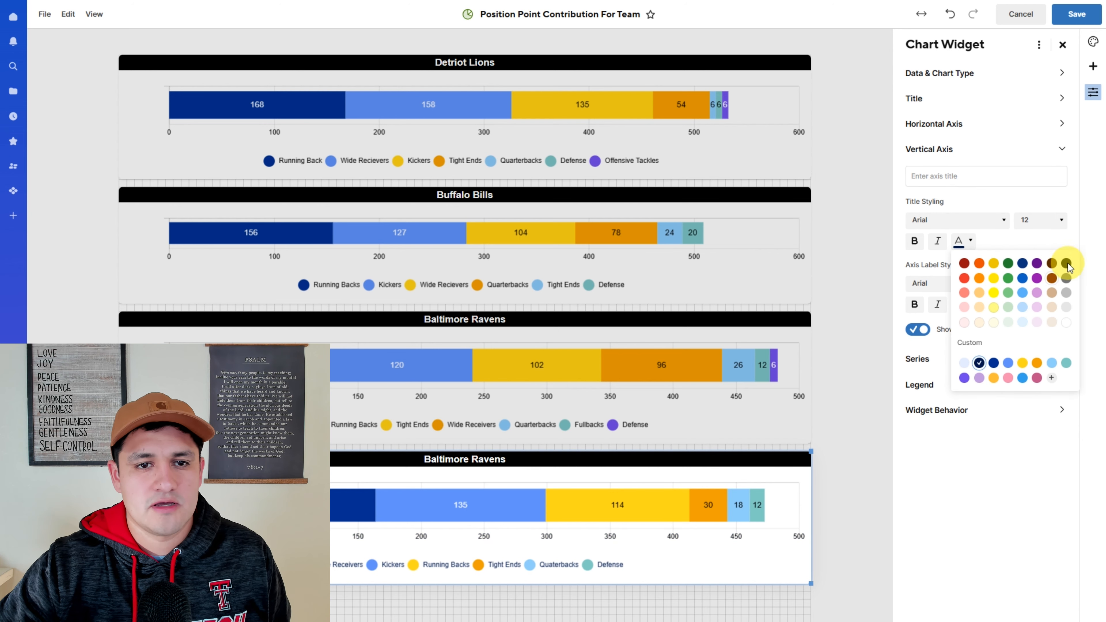
click(1011, 302)
click(962, 303)
click(1065, 385)
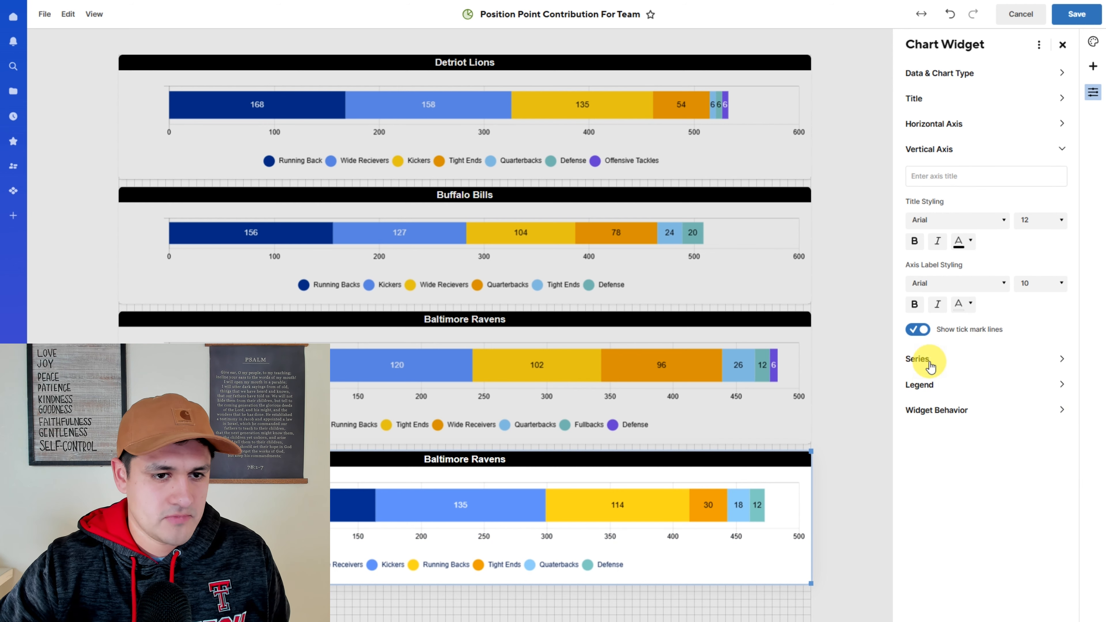
- Add a copy of the Buccaneers chart below it and point its data to the Washington Commanders position rows
click(928, 361)
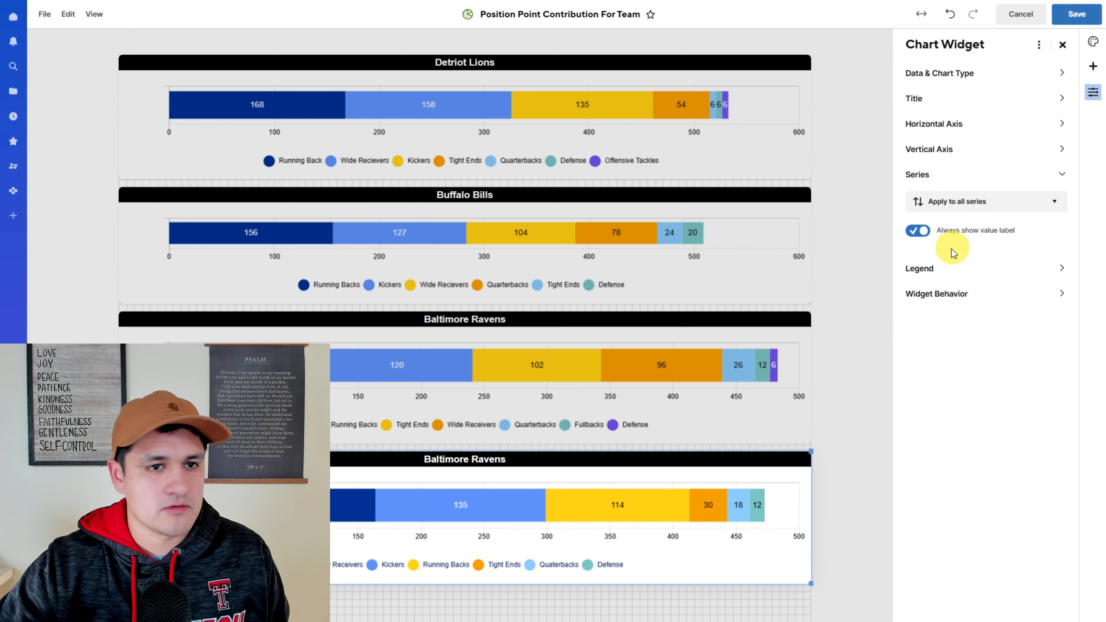
click(860, 426)
drag(861, 429, 451, 469)
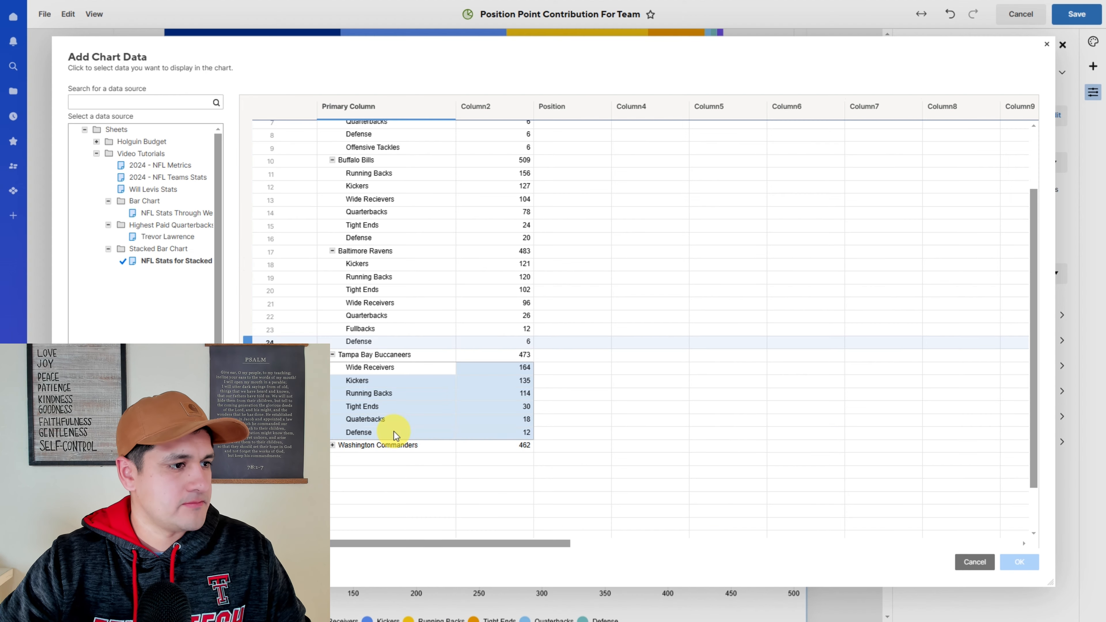
shift+click(333, 444)
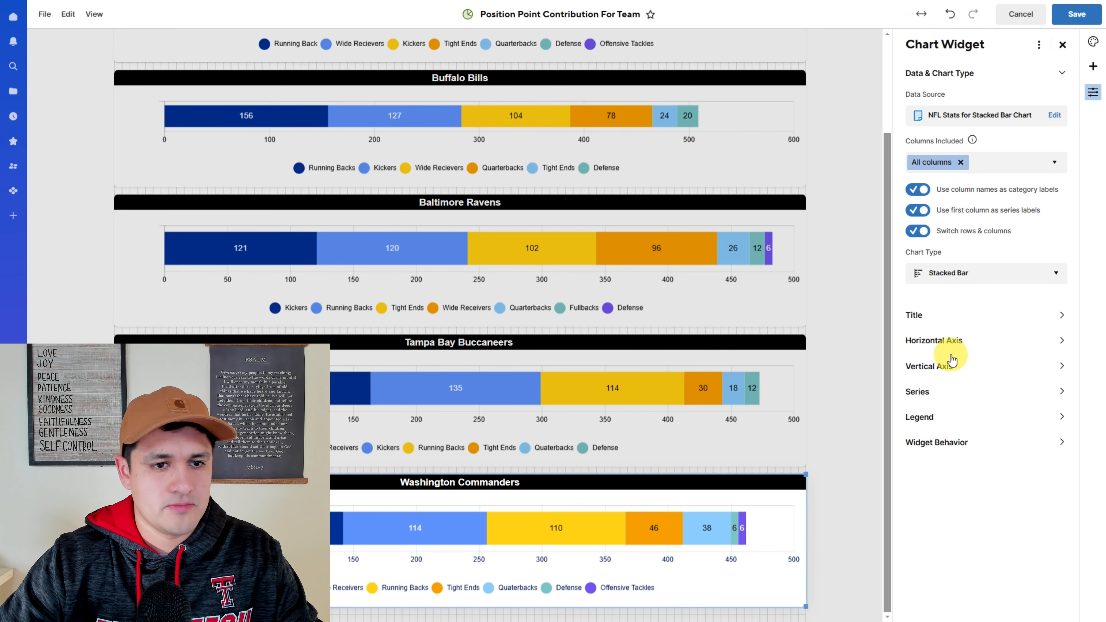
- Set the Commanders chart's horizontal axis label colour and legend text colour to black
click(950, 347)
click(967, 279)
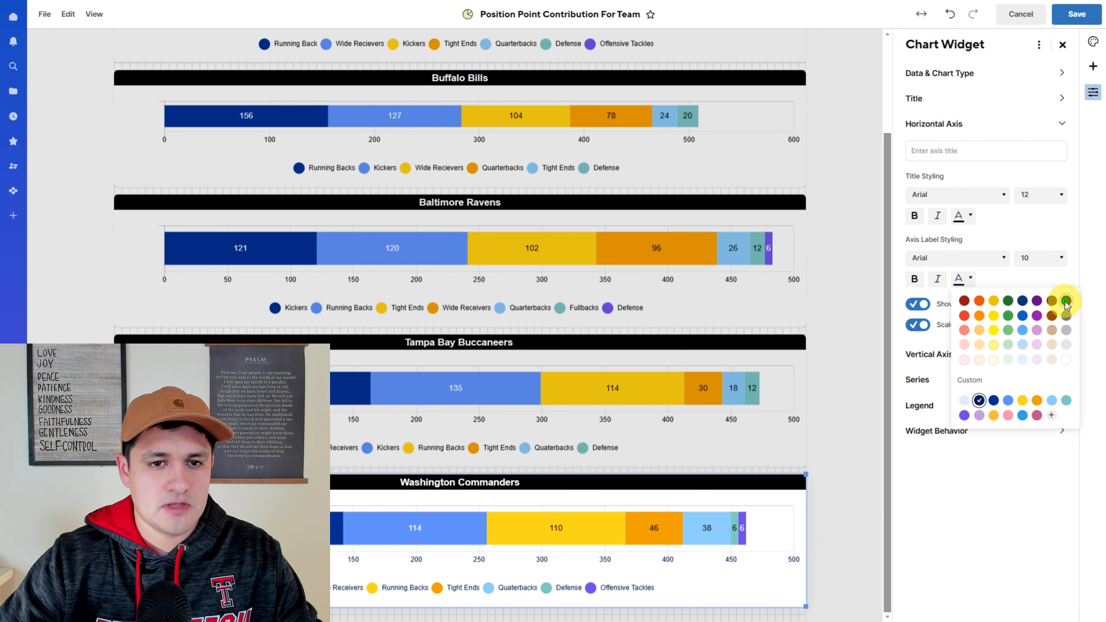
click(1066, 301)
click(932, 379)
click(941, 270)
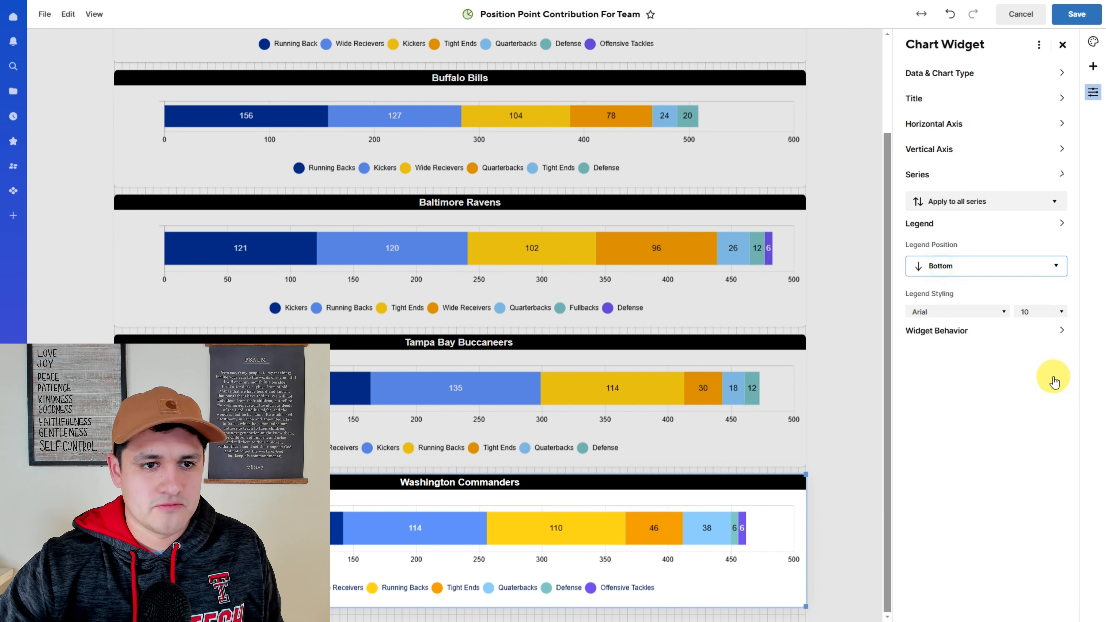
click(959, 311)
click(1020, 375)
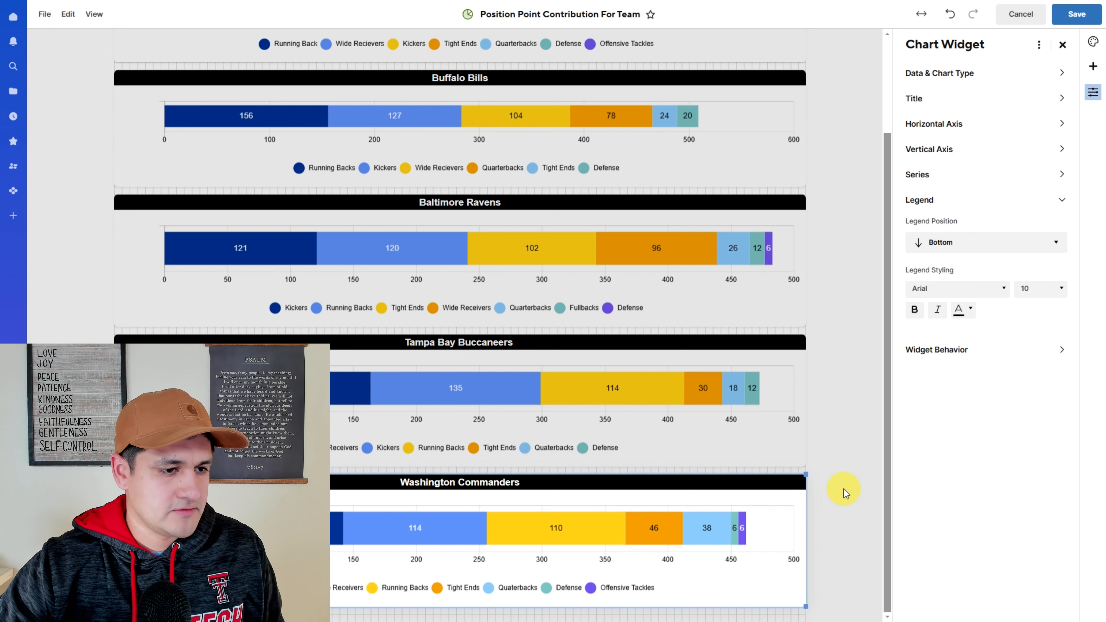
- Shrink the Lions, Bills, Ravens and Commanders chart widgets slightly in height and save the dashboard
scroll(841, 492, up, 3)
click(578, 165)
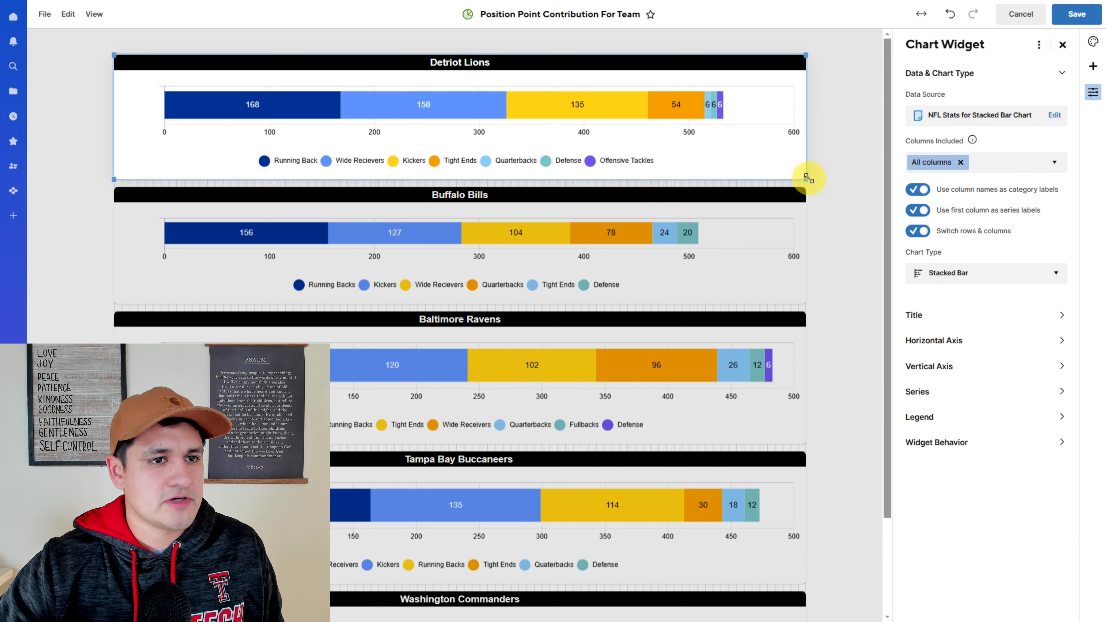
drag(806, 177, 812, 168)
click(781, 222)
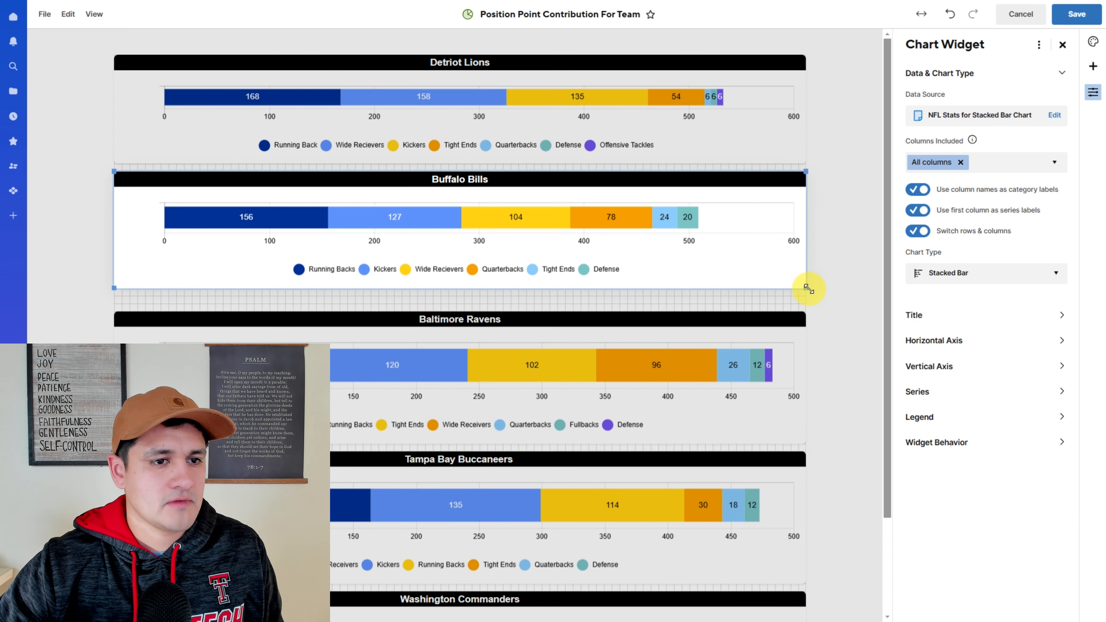
drag(807, 286, 806, 279)
drag(786, 421, 813, 401)
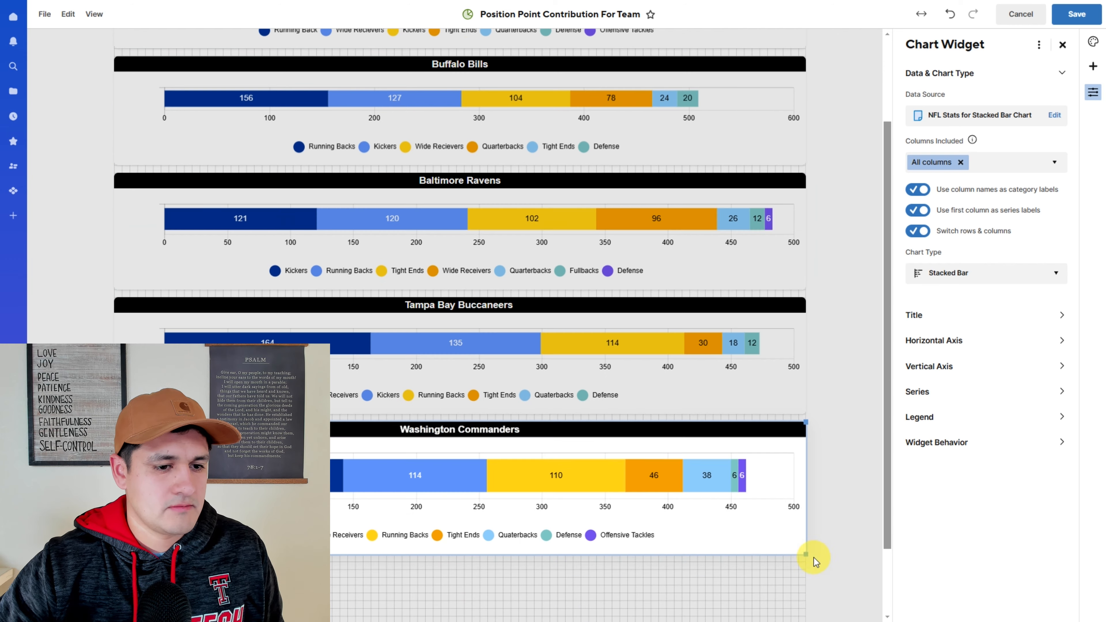
drag(806, 553, 812, 546)
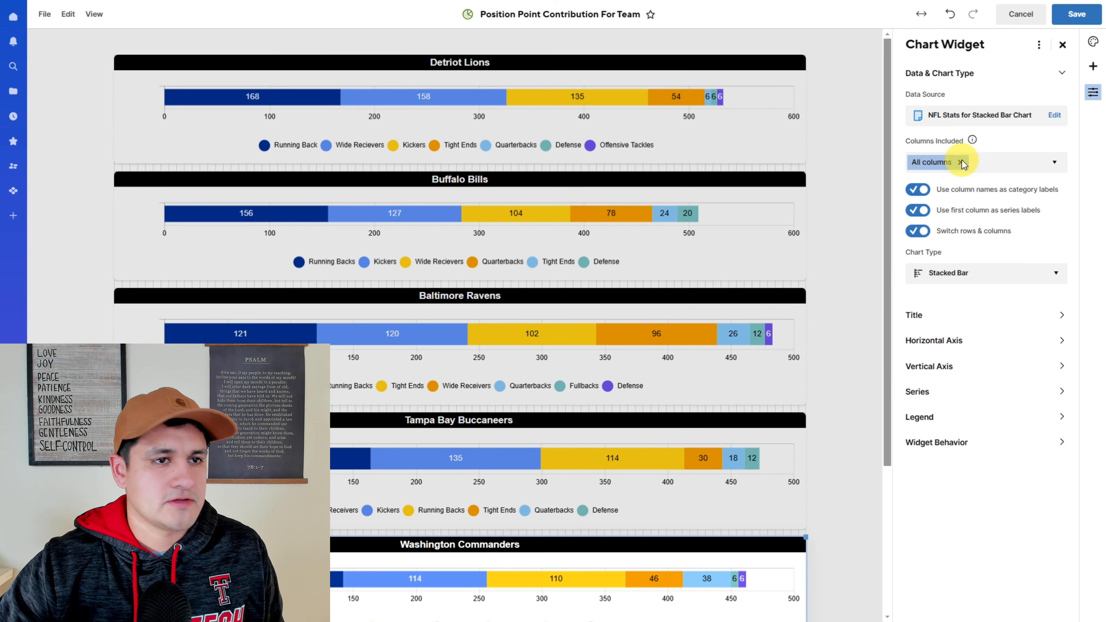
click(1073, 16)
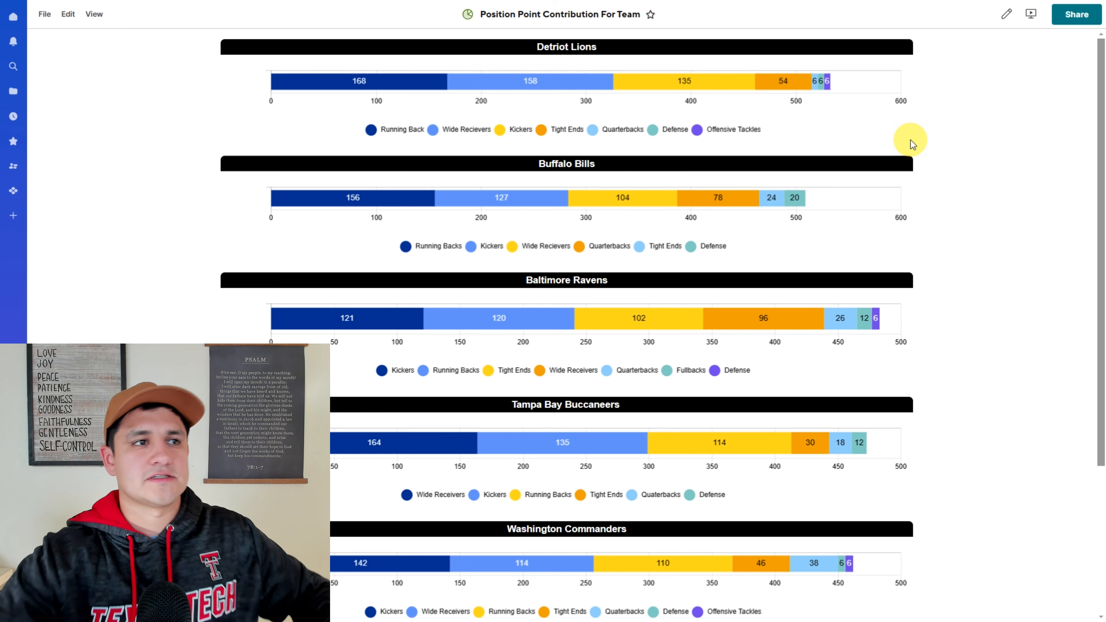
- Scroll through the finished dashboard and inspect the bar value tooltips on the team charts
scroll(819, 285, down, 2)
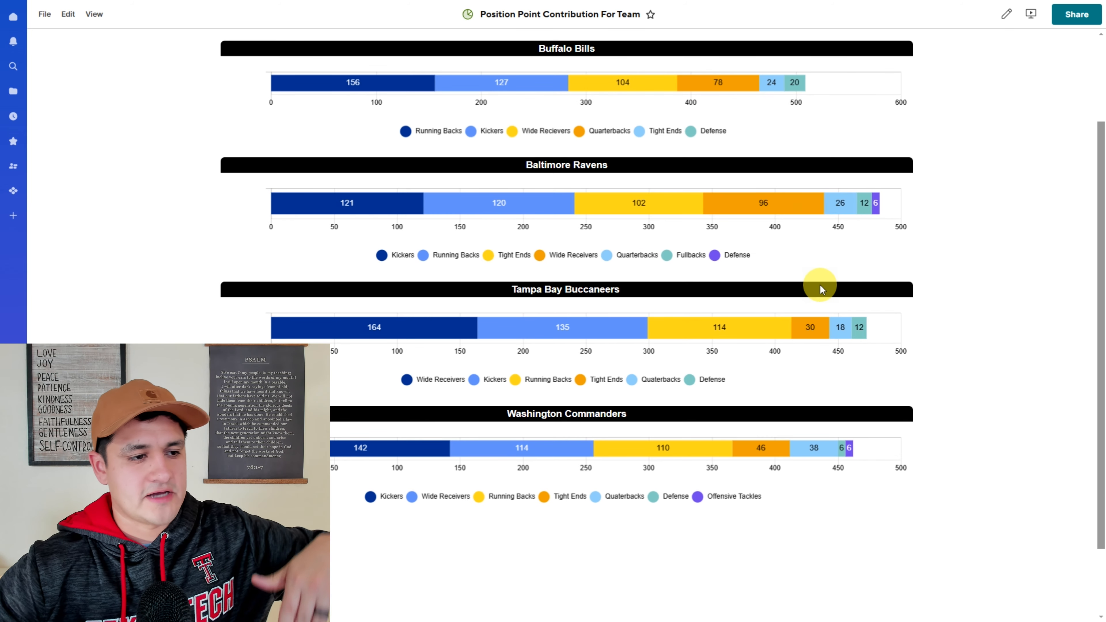
scroll(820, 283, up, 2)
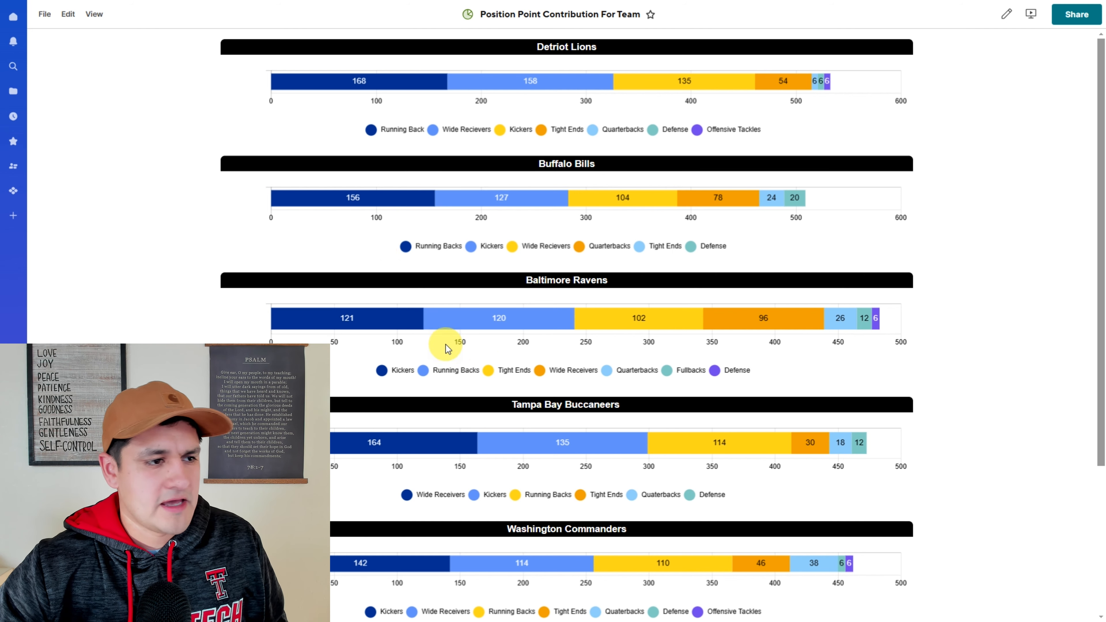
mouse_move(360, 327)
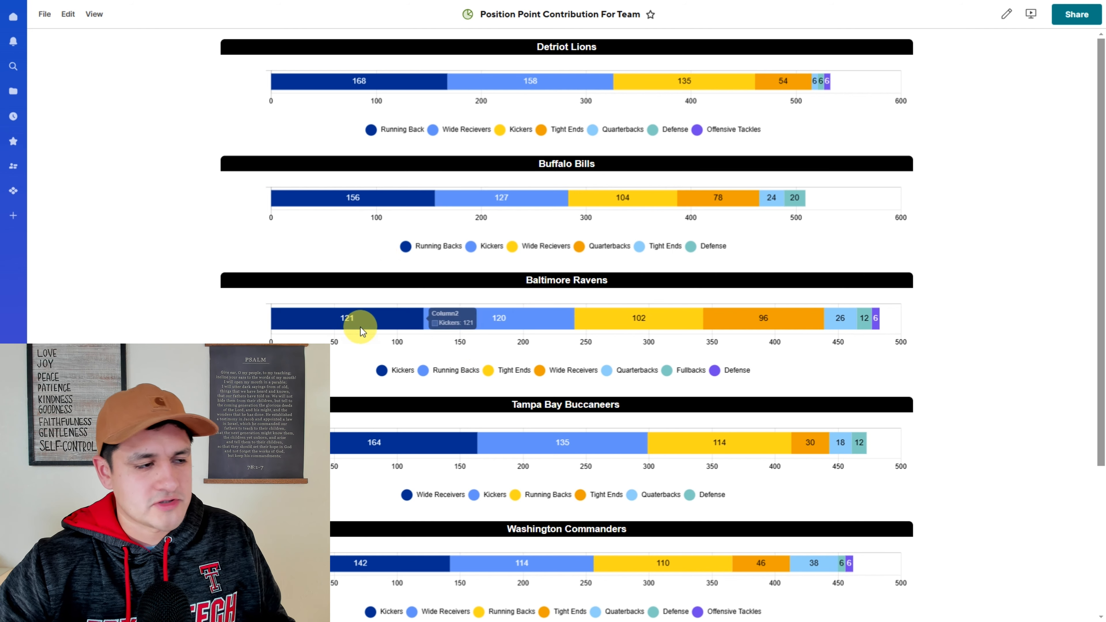
mouse_move(478, 323)
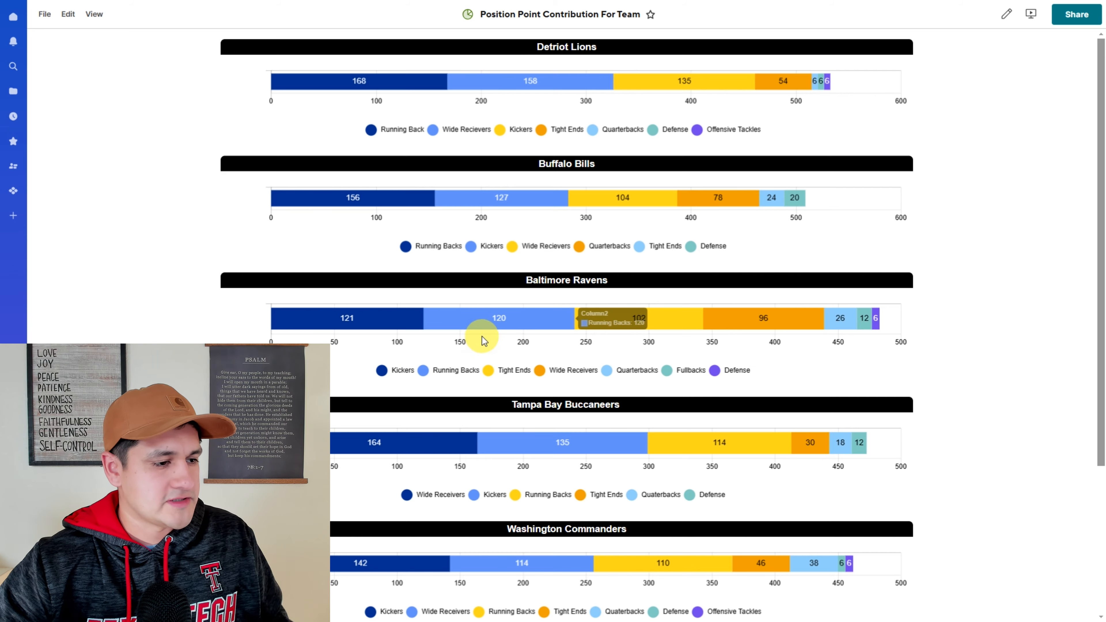
scroll(530, 437, down, 1)
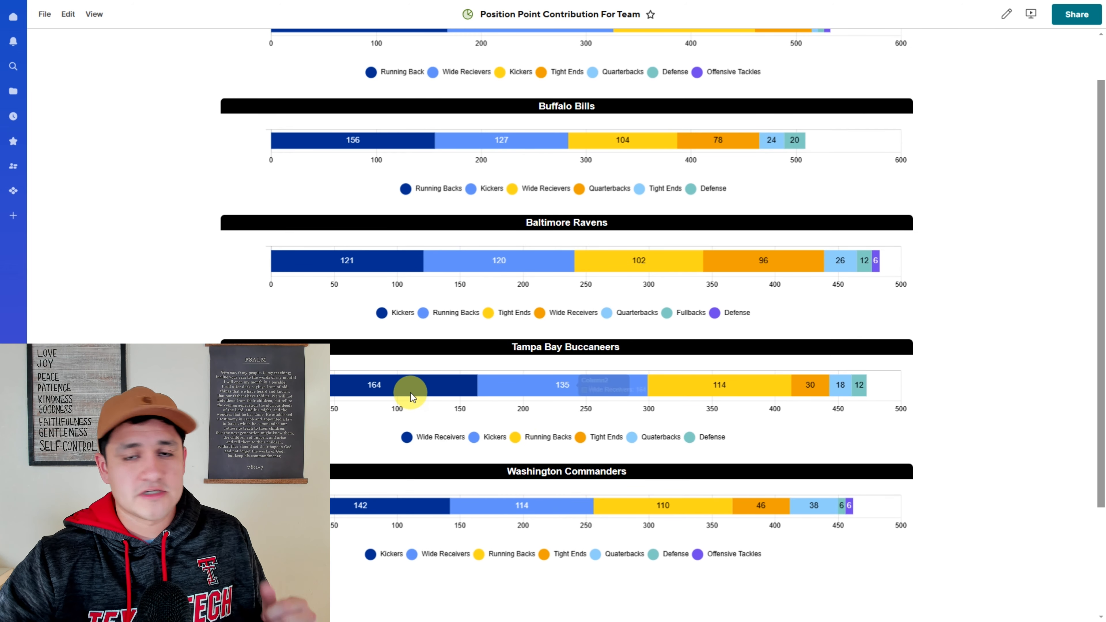
mouse_move(413, 392)
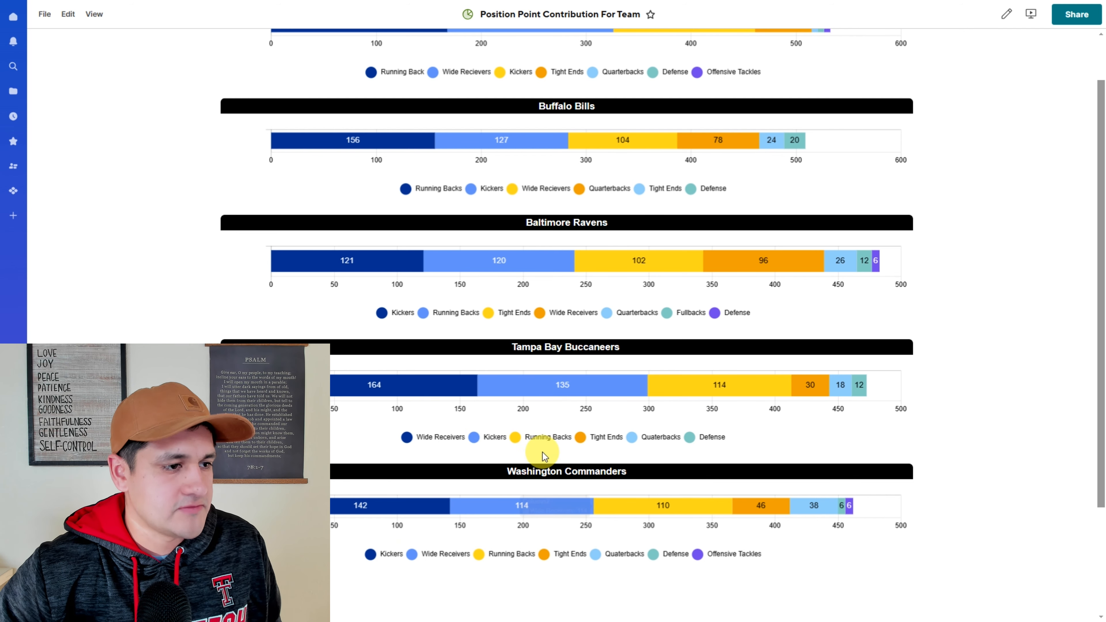
scroll(538, 456, up, 1)
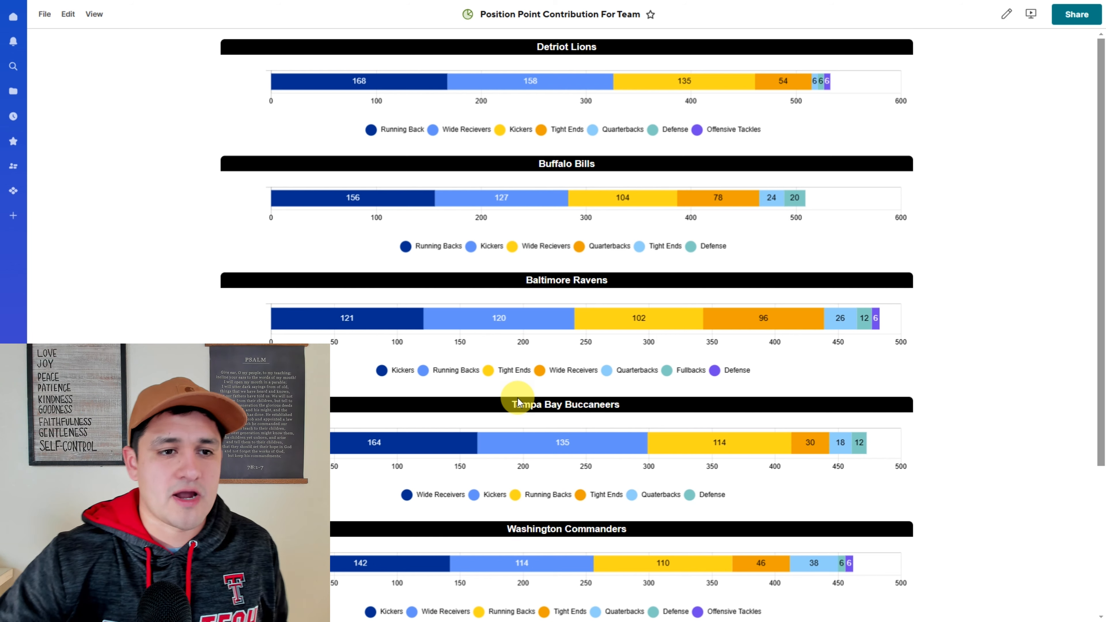